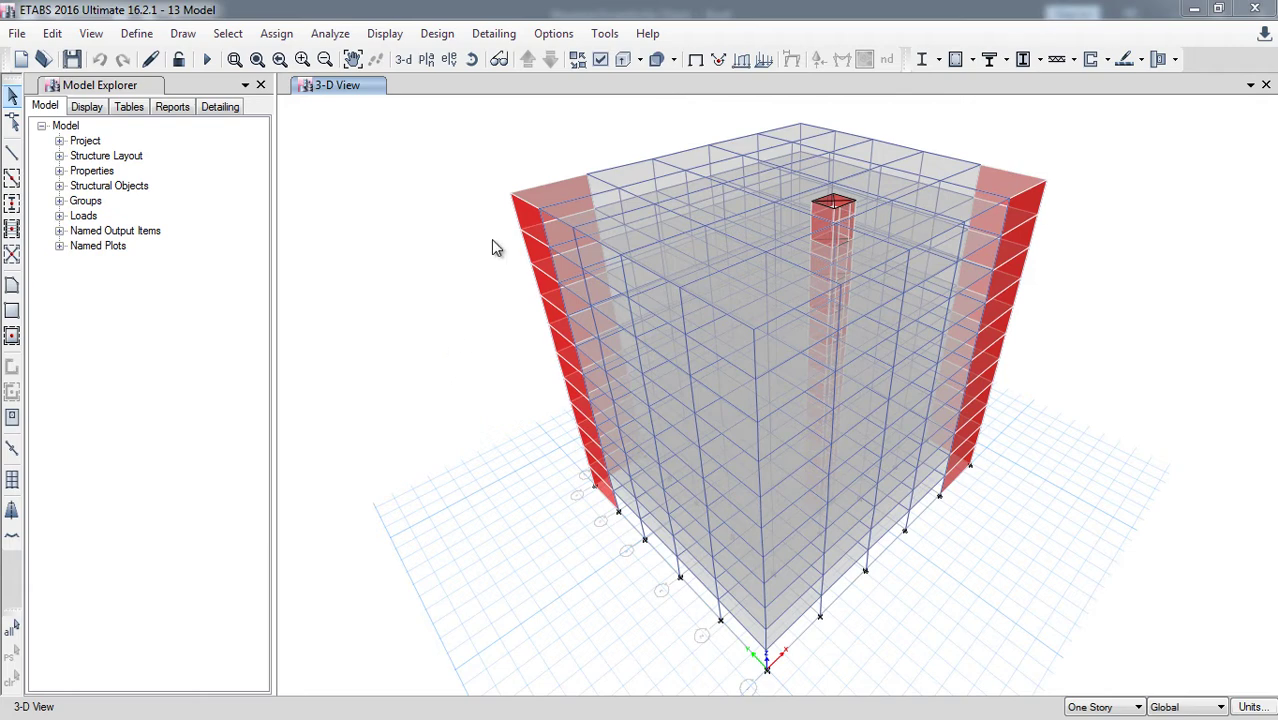
- Switch to the Structure Eccentricity Check workbook in Excel and review its centre of mass and centre of rigidity diagrams
{"action": "key", "text": "super"}
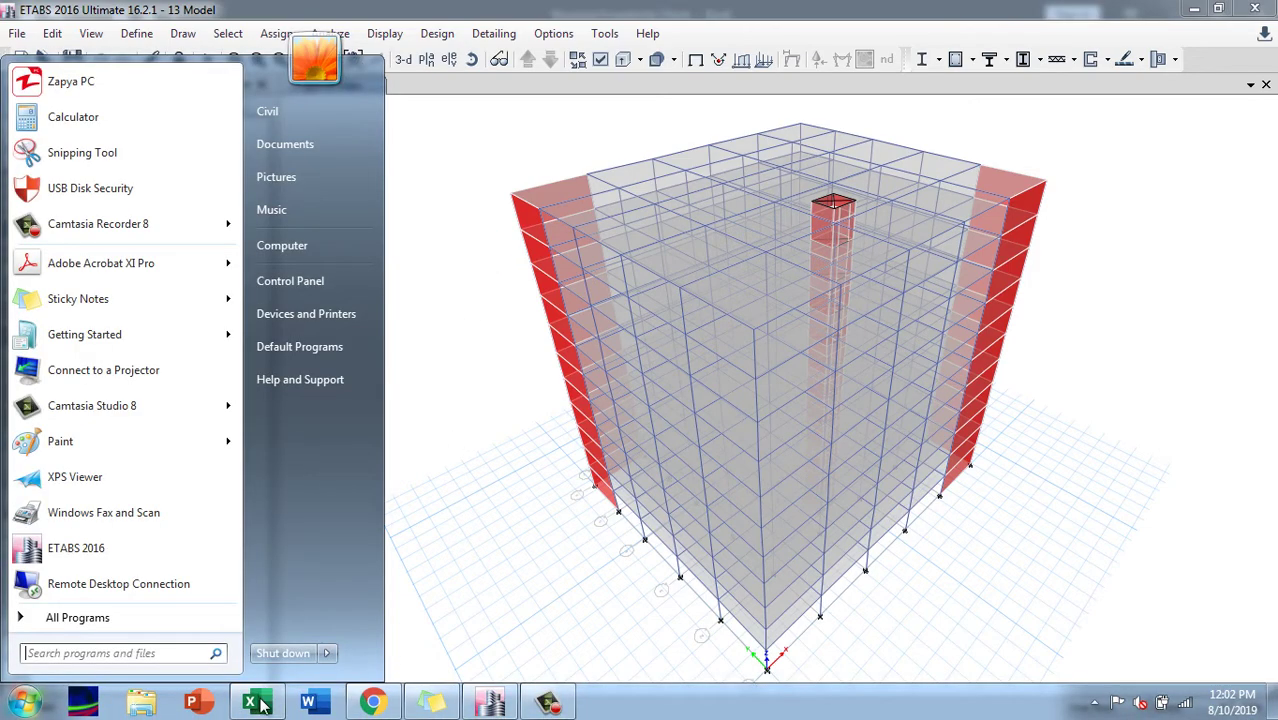
{"action": "left_click", "coordinate": [257, 703]}
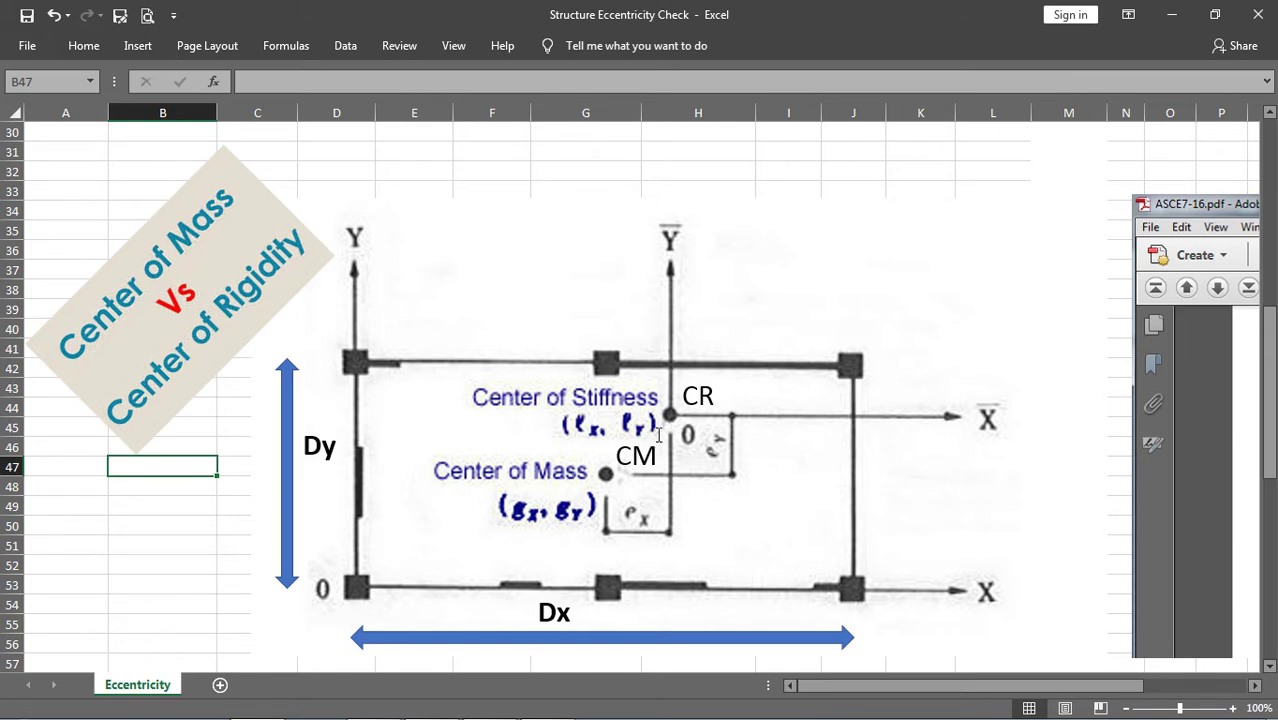
{"action": "scroll", "coordinate": [585, 476], "scroll_direction": "down", "scroll_amount": 2}
{"action": "scroll", "coordinate": [585, 476], "scroll_direction": "down", "scroll_amount": 8}
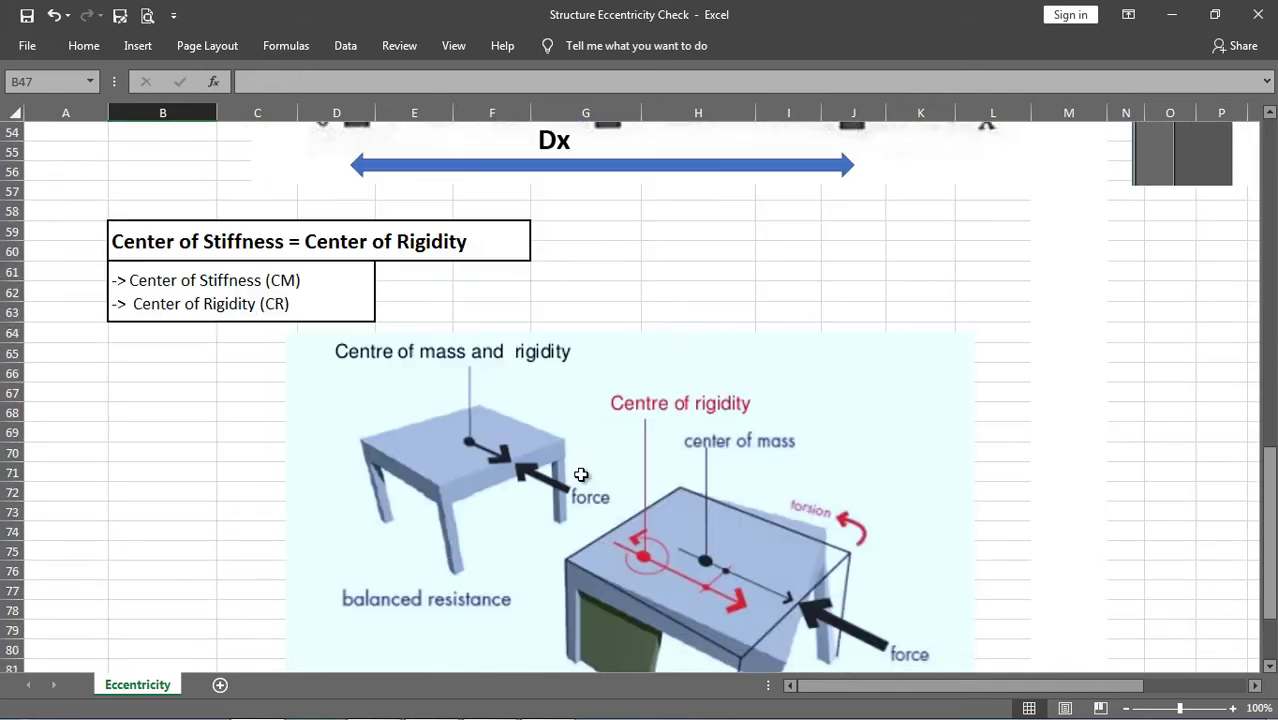
{"action": "scroll", "coordinate": [580, 476], "scroll_direction": "down", "scroll_amount": 2}
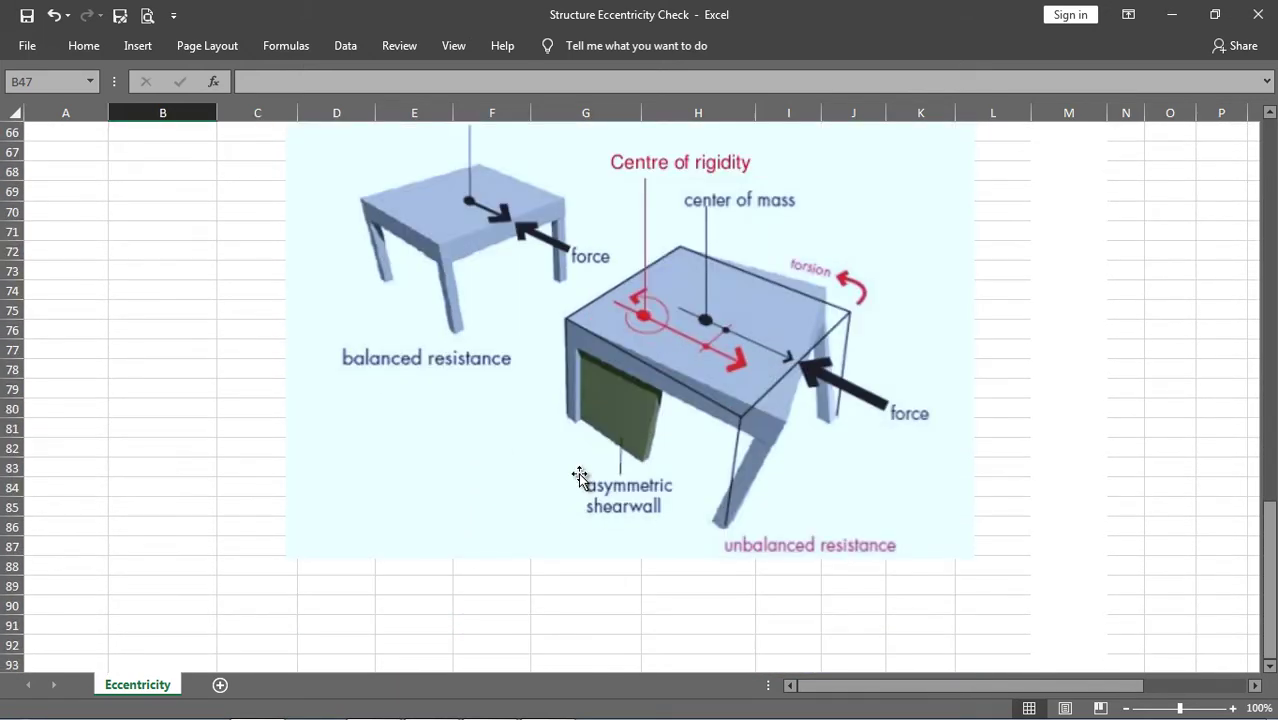
{"action": "scroll", "coordinate": [578, 474], "scroll_direction": "up", "scroll_amount": 2}
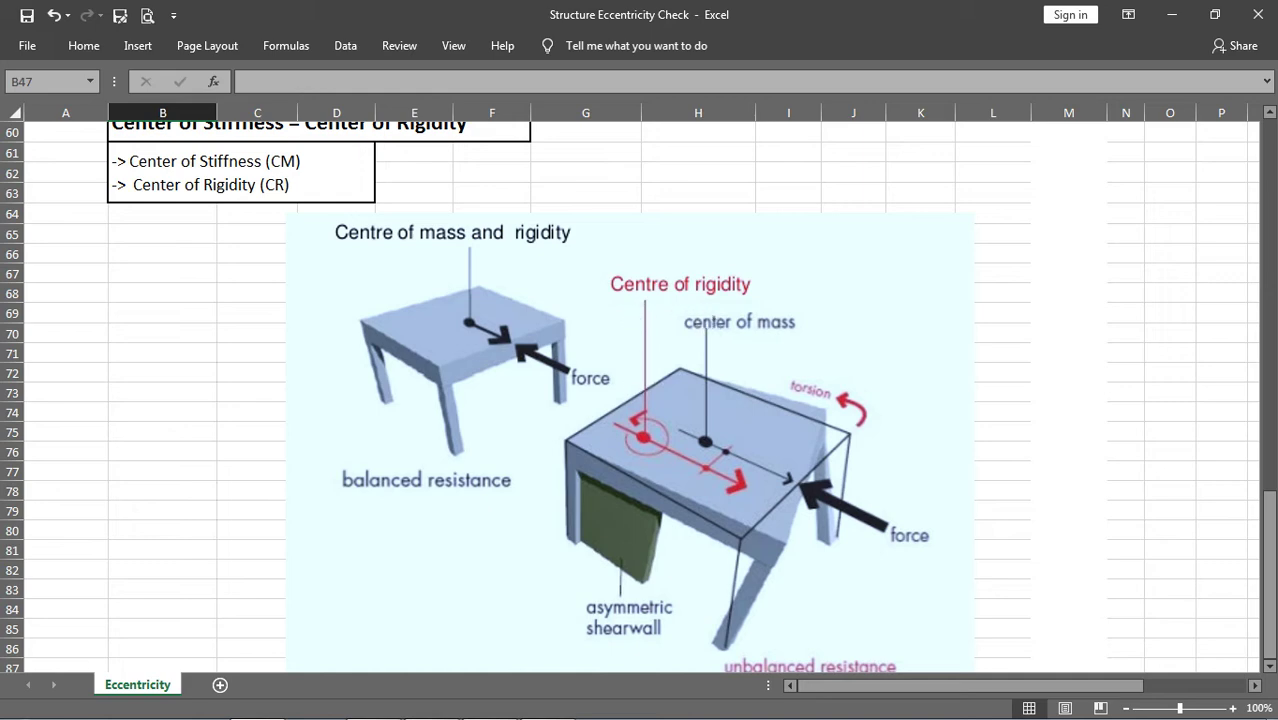
- Switch back to ETABS and select all floor objects with the slab properties Plank1, Slab 150 mm and Slab1
{"action": "left_click", "coordinate": [490, 712]}
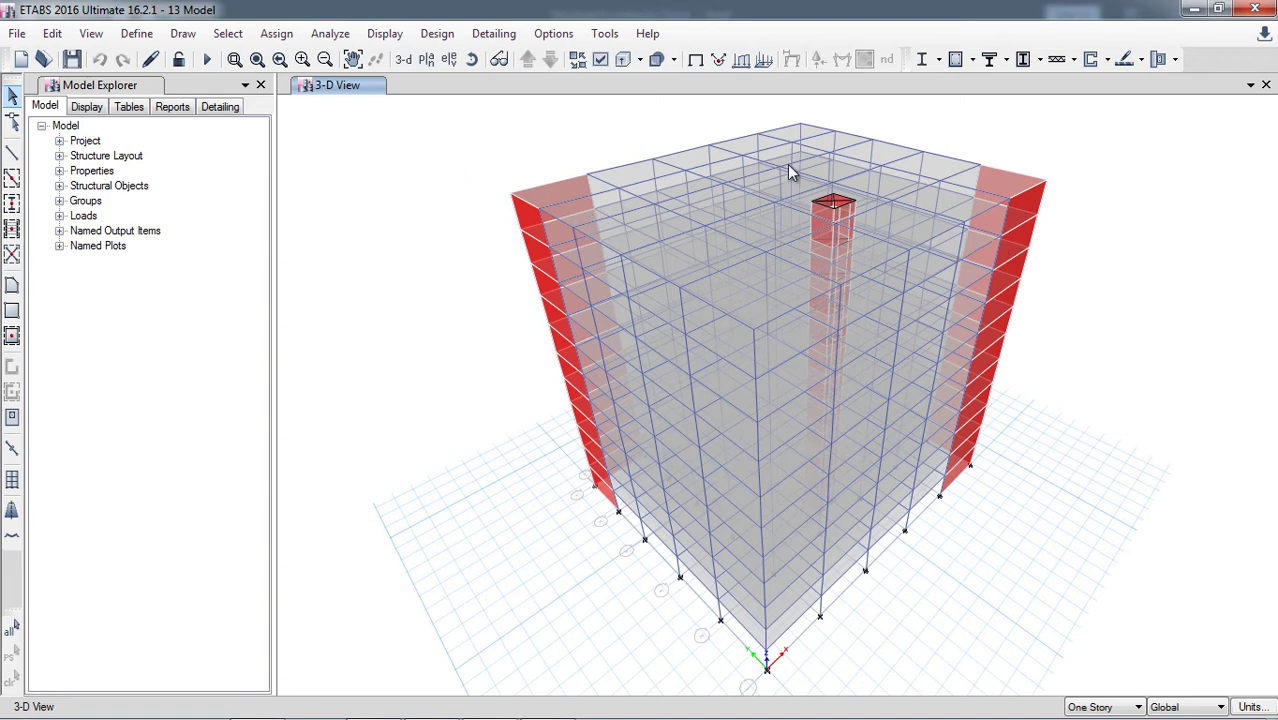
{"action": "left_click", "coordinate": [140, 35]}
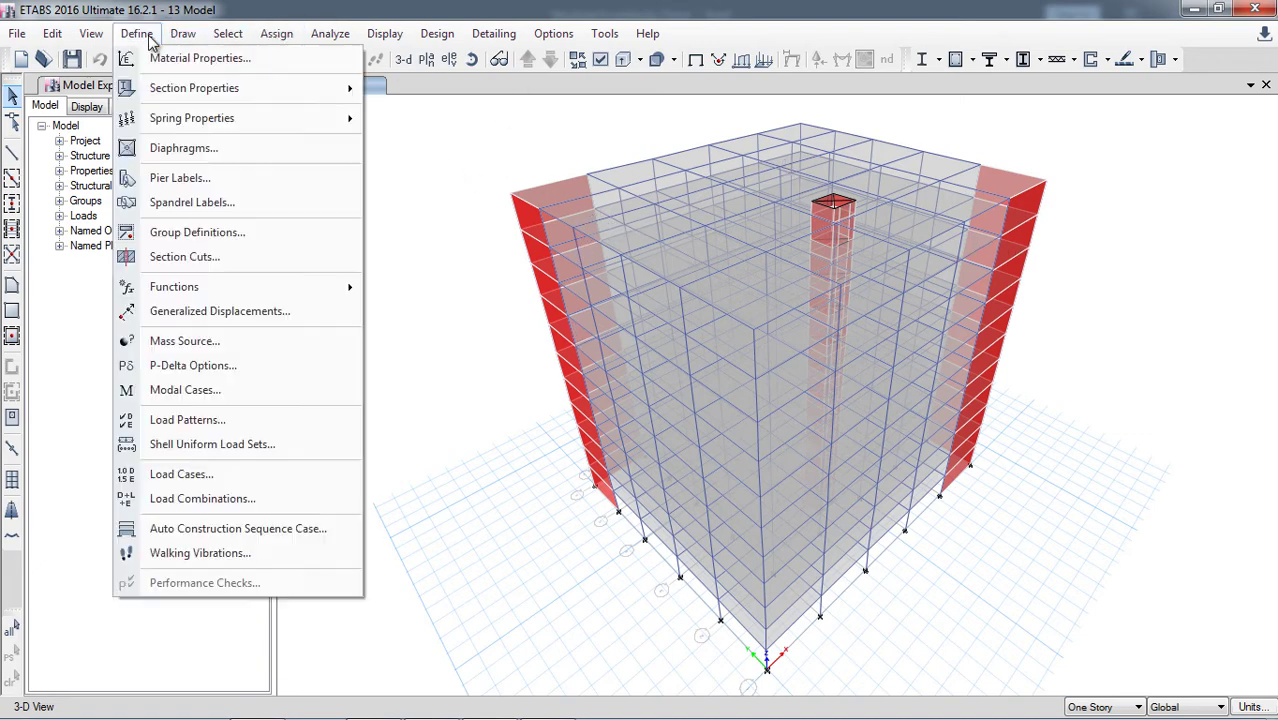
{"action": "mouse_move", "coordinate": [224, 35]}
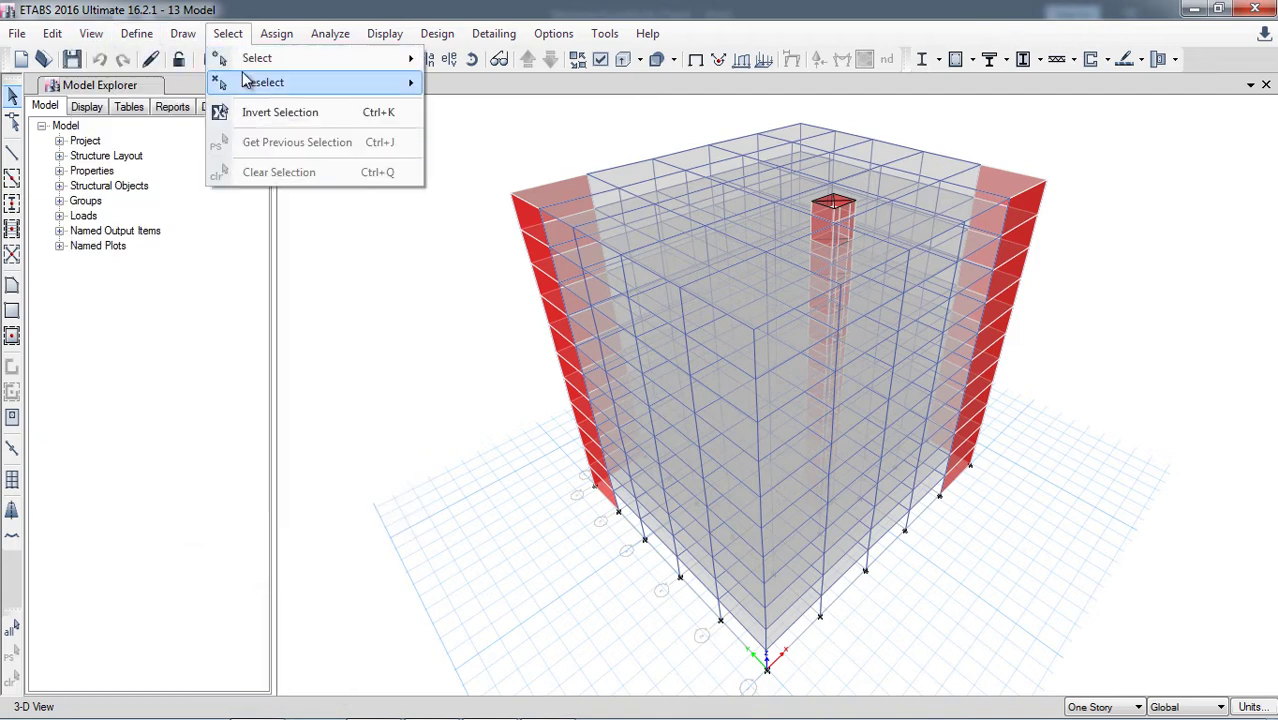
{"action": "mouse_move", "coordinate": [312, 64]}
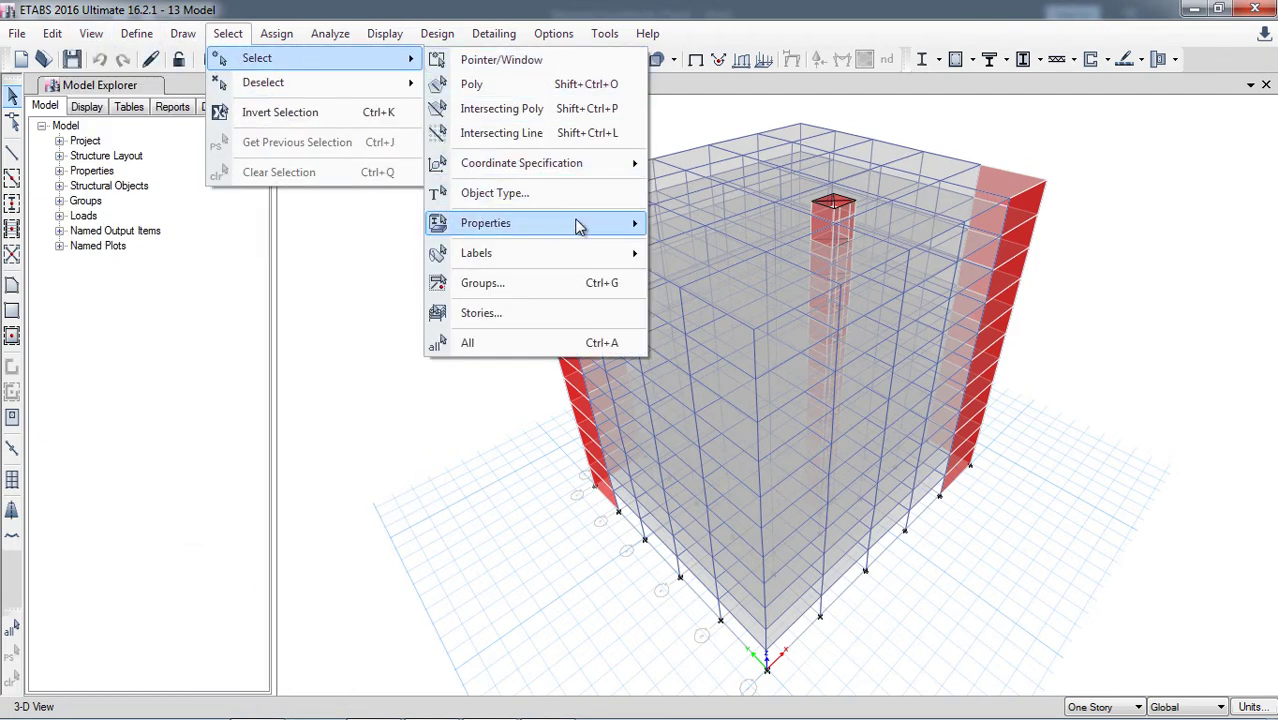
{"action": "mouse_move", "coordinate": [578, 224]}
{"action": "left_click", "coordinate": [748, 280]}
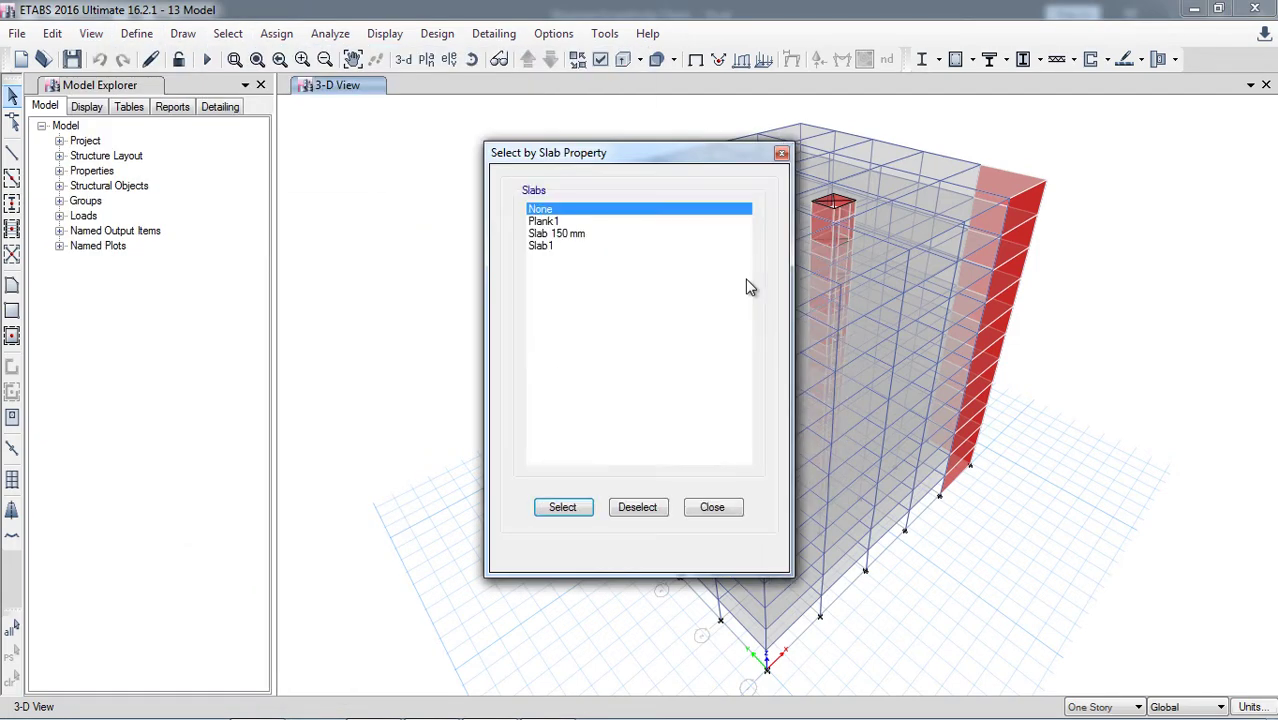
{"action": "left_click_drag", "start_coordinate": [560, 220], "coordinate": [590, 262]}
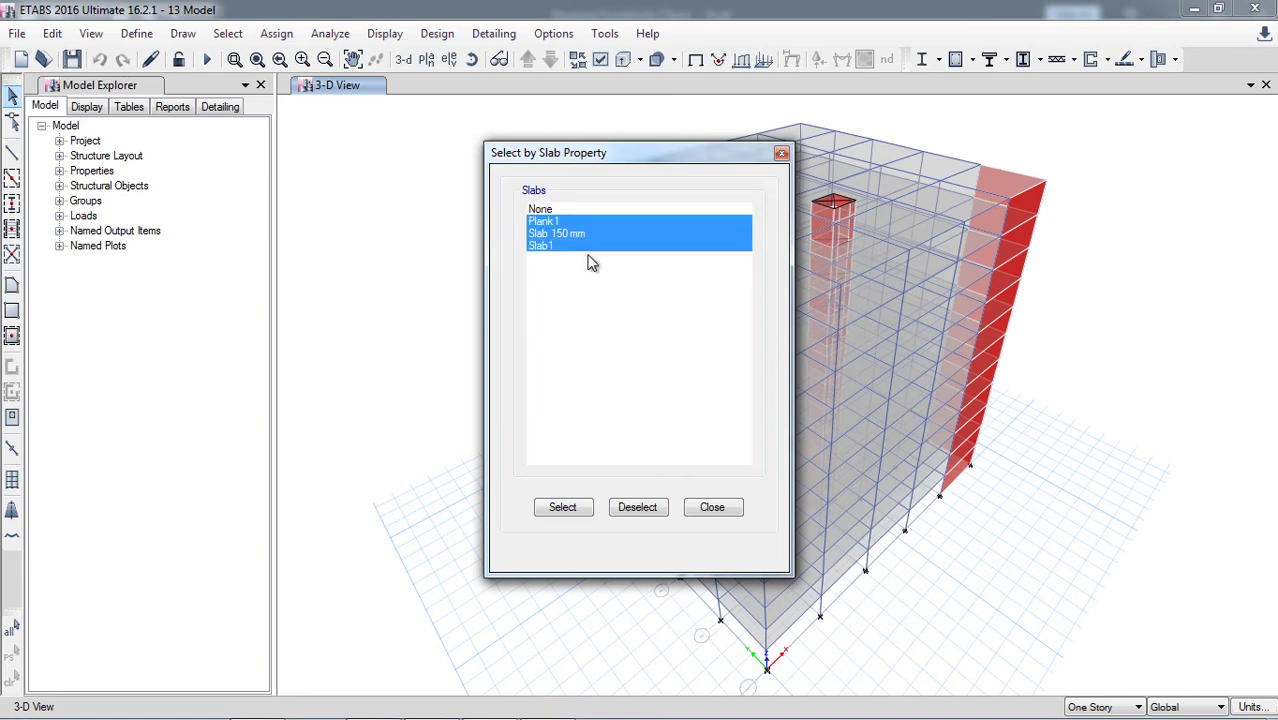
{"action": "left_click", "coordinate": [562, 507]}
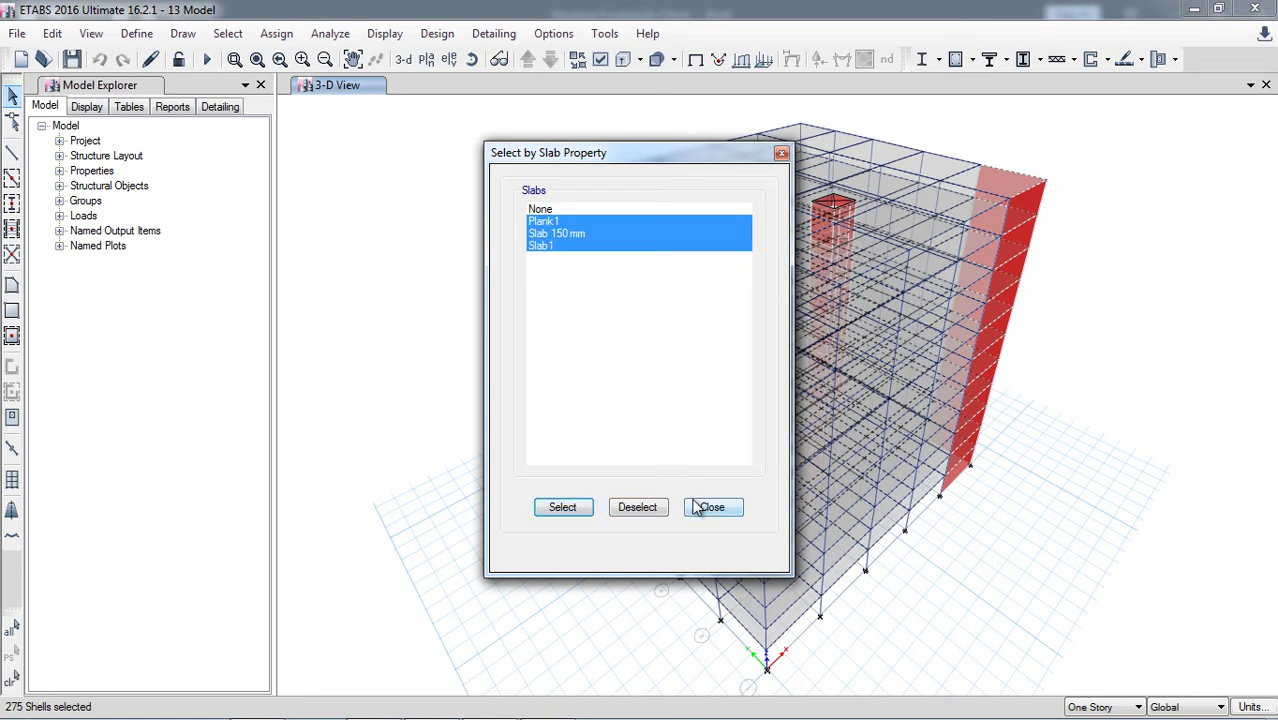
{"action": "left_click", "coordinate": [705, 507]}
- Assign diaphragm D1 to the selected slab shells
{"action": "left_click", "coordinate": [277, 34]}
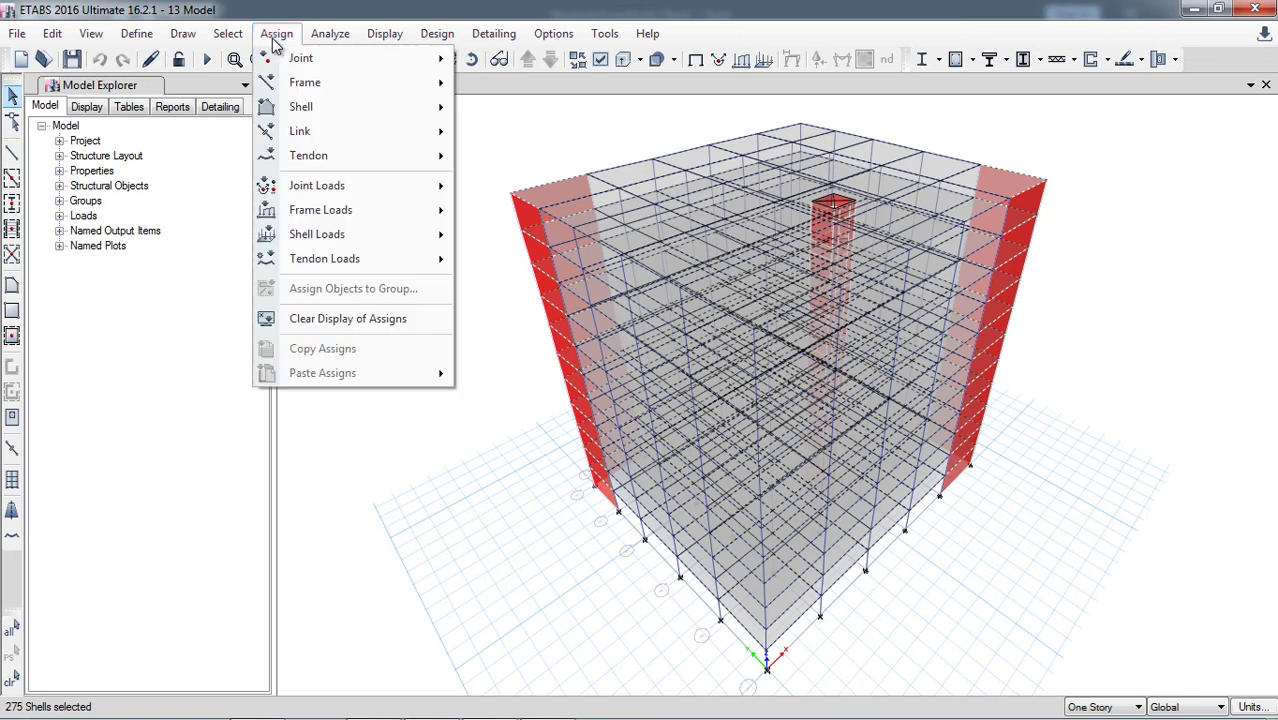
{"action": "mouse_move", "coordinate": [302, 106]}
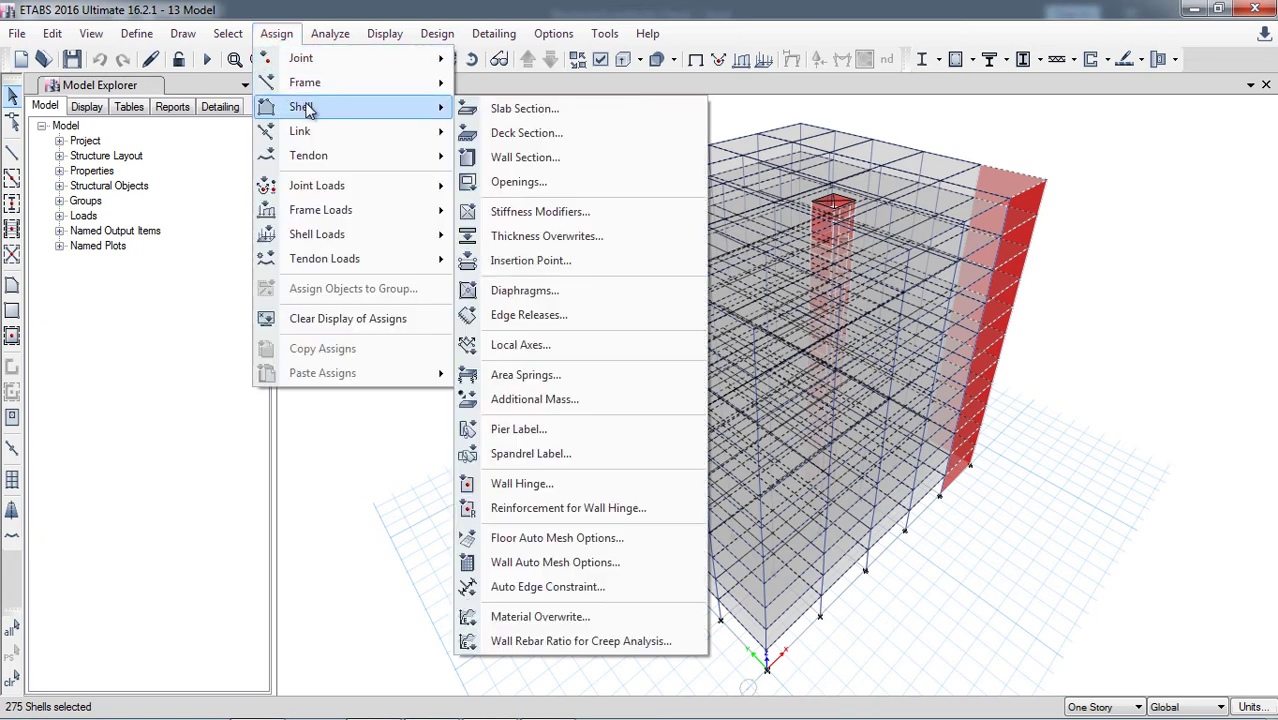
{"action": "left_click", "coordinate": [553, 290]}
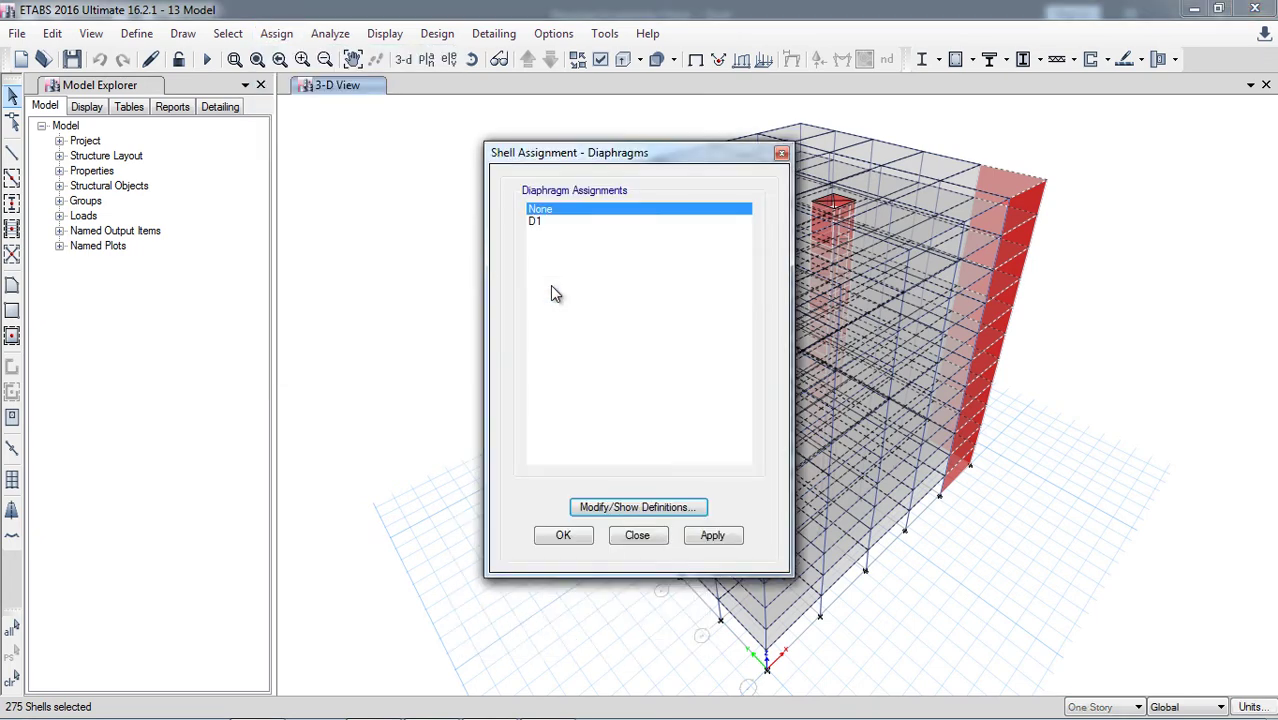
{"action": "left_click", "coordinate": [534, 222]}
{"action": "left_click", "coordinate": [712, 535]}
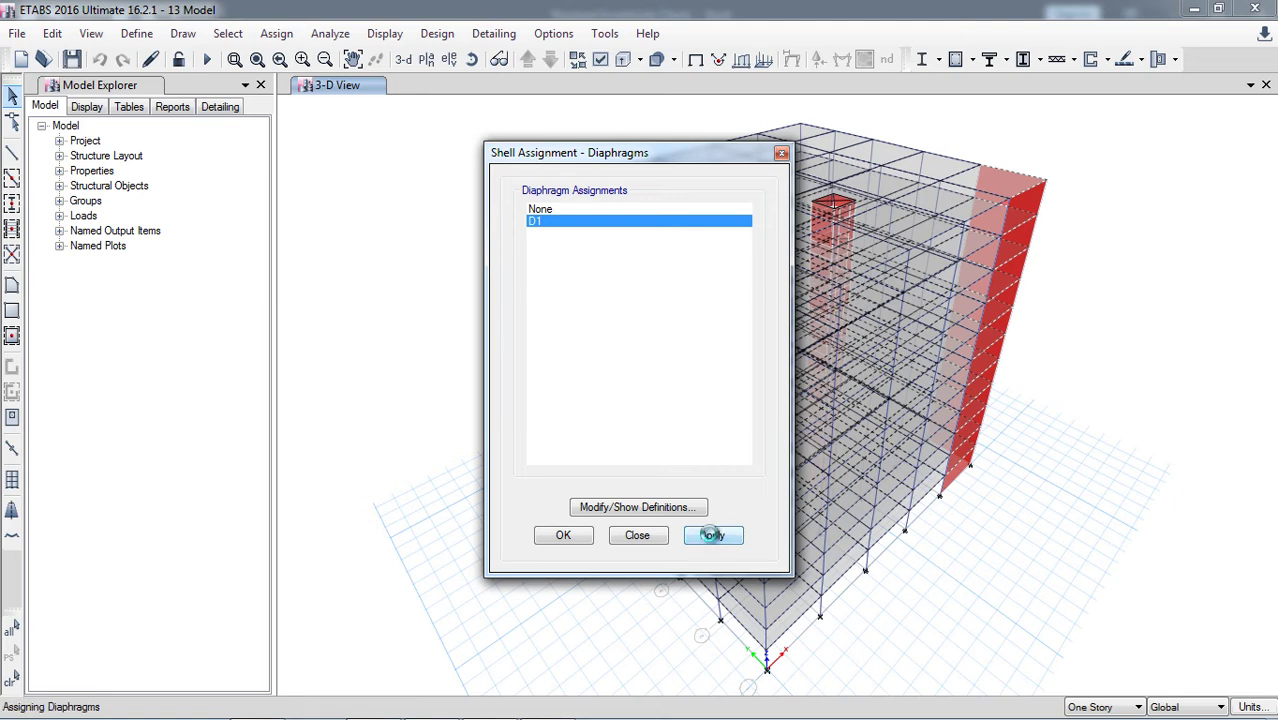
{"action": "left_click", "coordinate": [563, 535]}
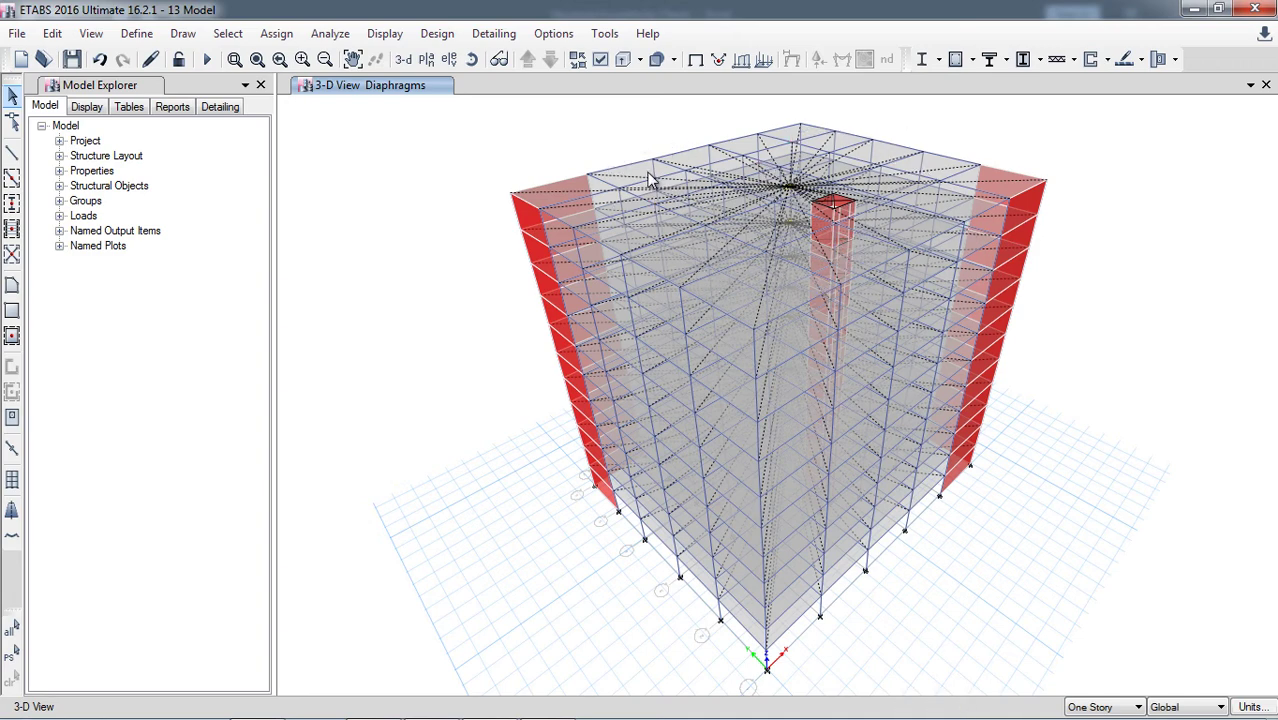
- Turn on the display of Diaphragm Extent in the 3-D view
{"action": "left_click", "coordinate": [472, 59]}
{"action": "left_click_drag", "start_coordinate": [735, 138], "coordinate": [725, 188]}
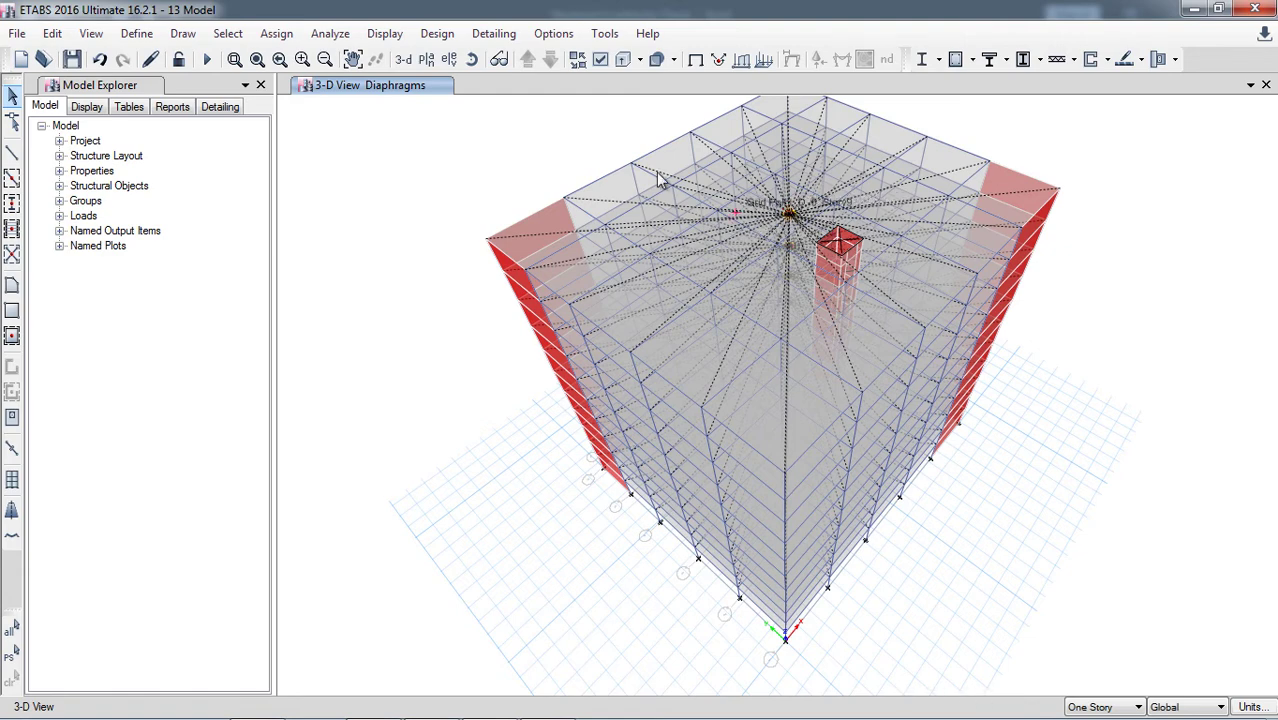
{"action": "left_click", "coordinate": [600, 60]}
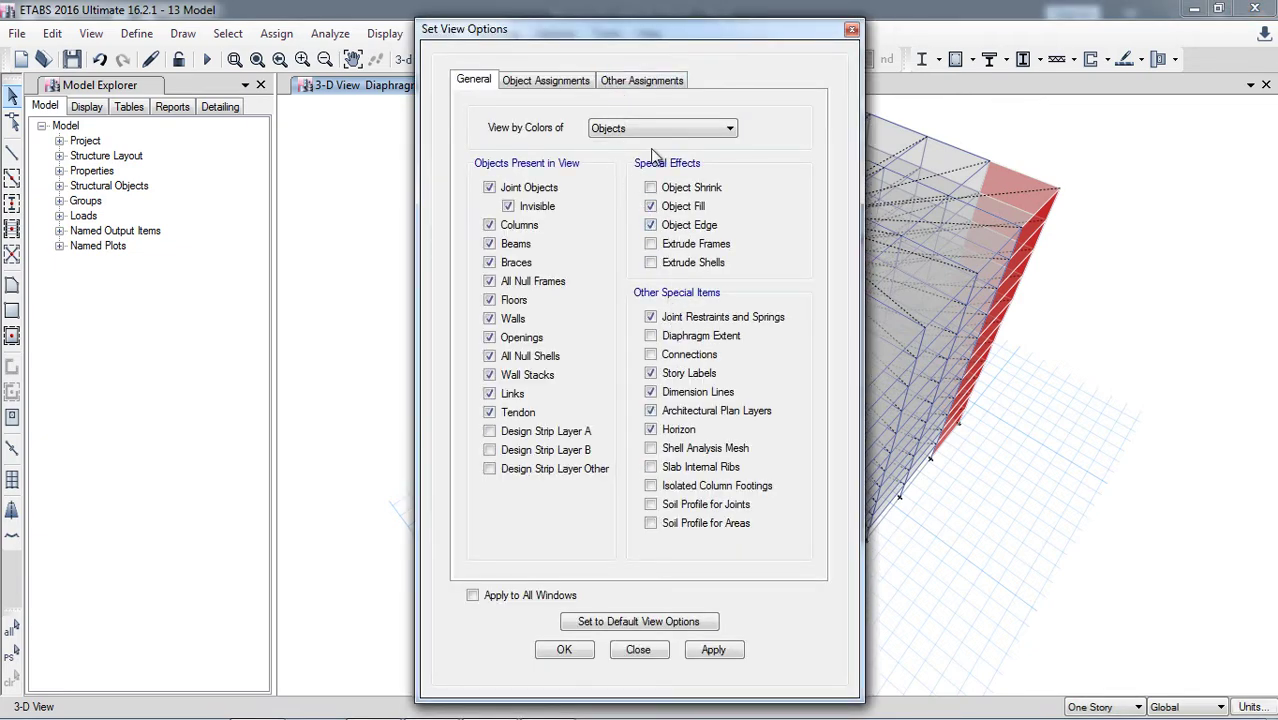
{"action": "left_click_drag", "start_coordinate": [676, 24], "coordinate": [410, 69]}
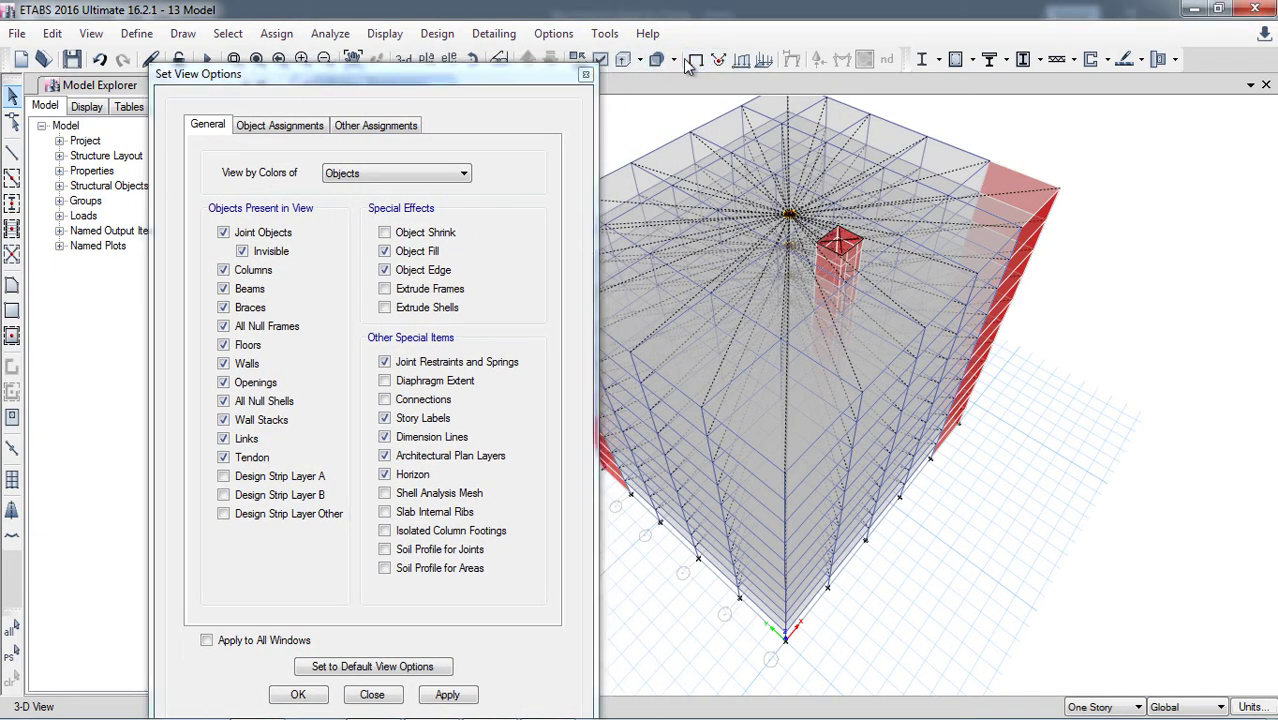
{"action": "left_click", "coordinate": [433, 384]}
{"action": "left_click", "coordinate": [447, 694]}
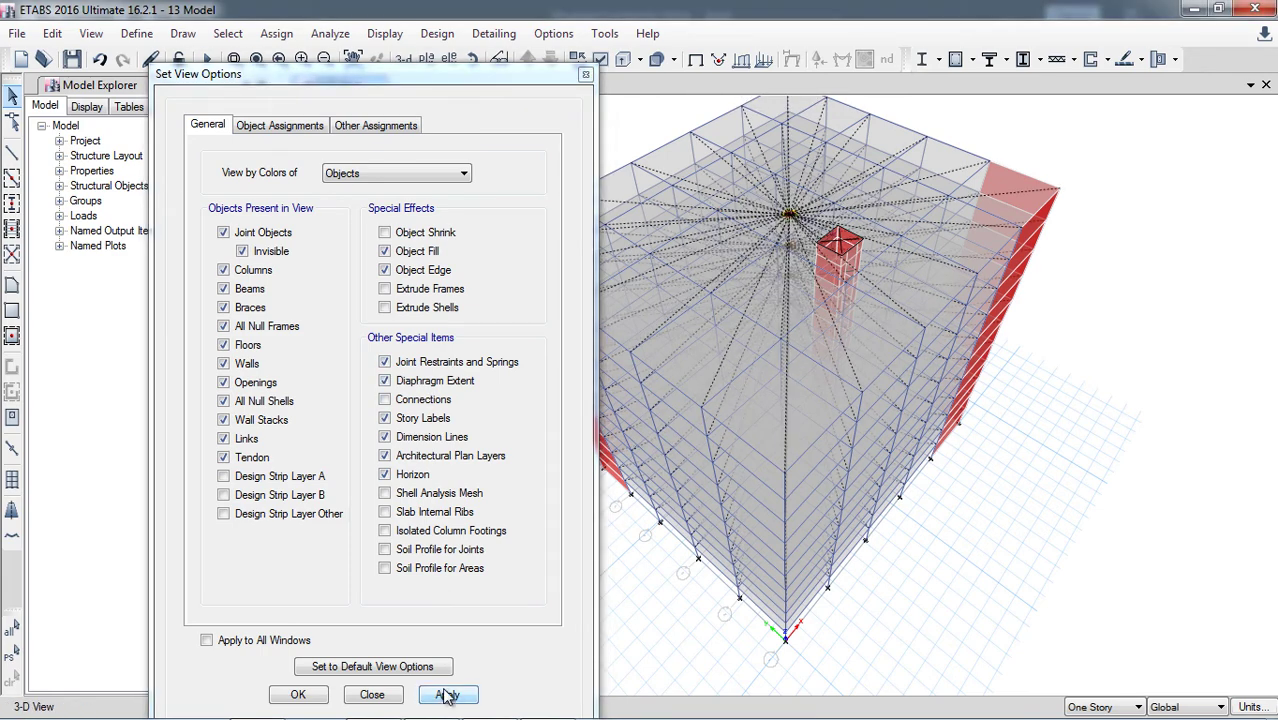
{"action": "left_click", "coordinate": [585, 74]}
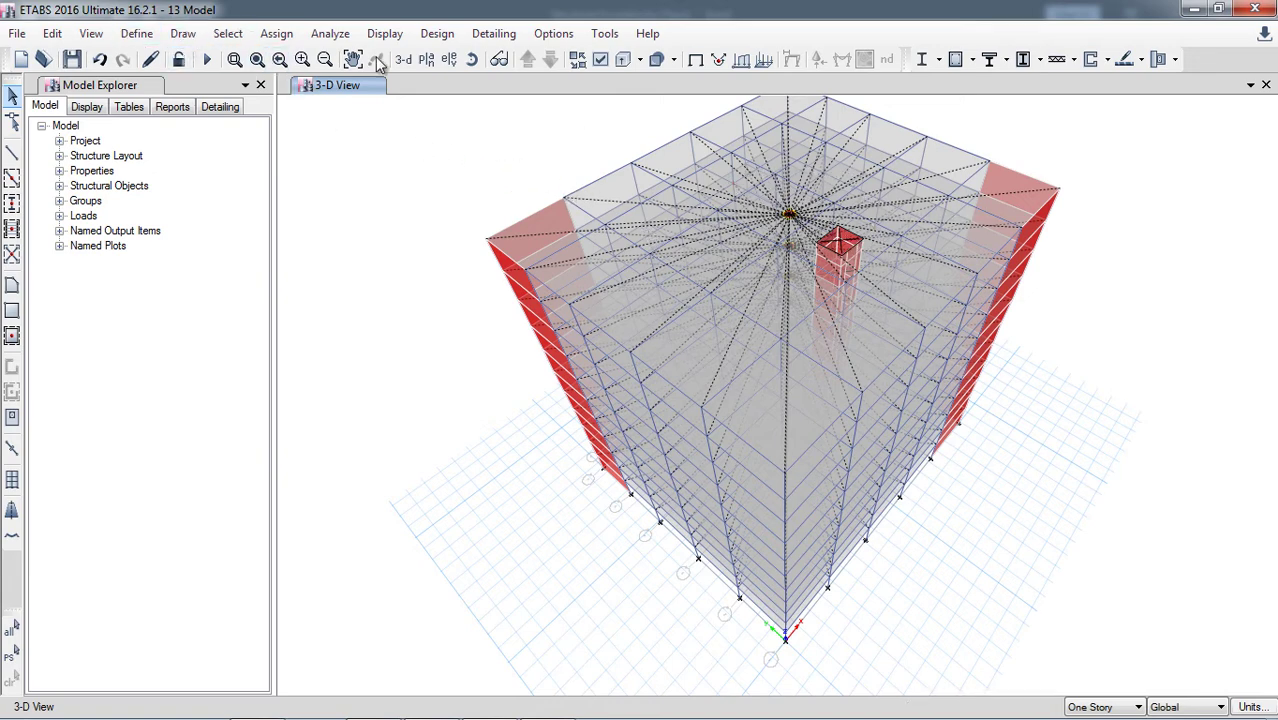
- Run the analysis of all load cases with the calculation of diaphragm centers of rigidity included
{"action": "left_click", "coordinate": [341, 40]}
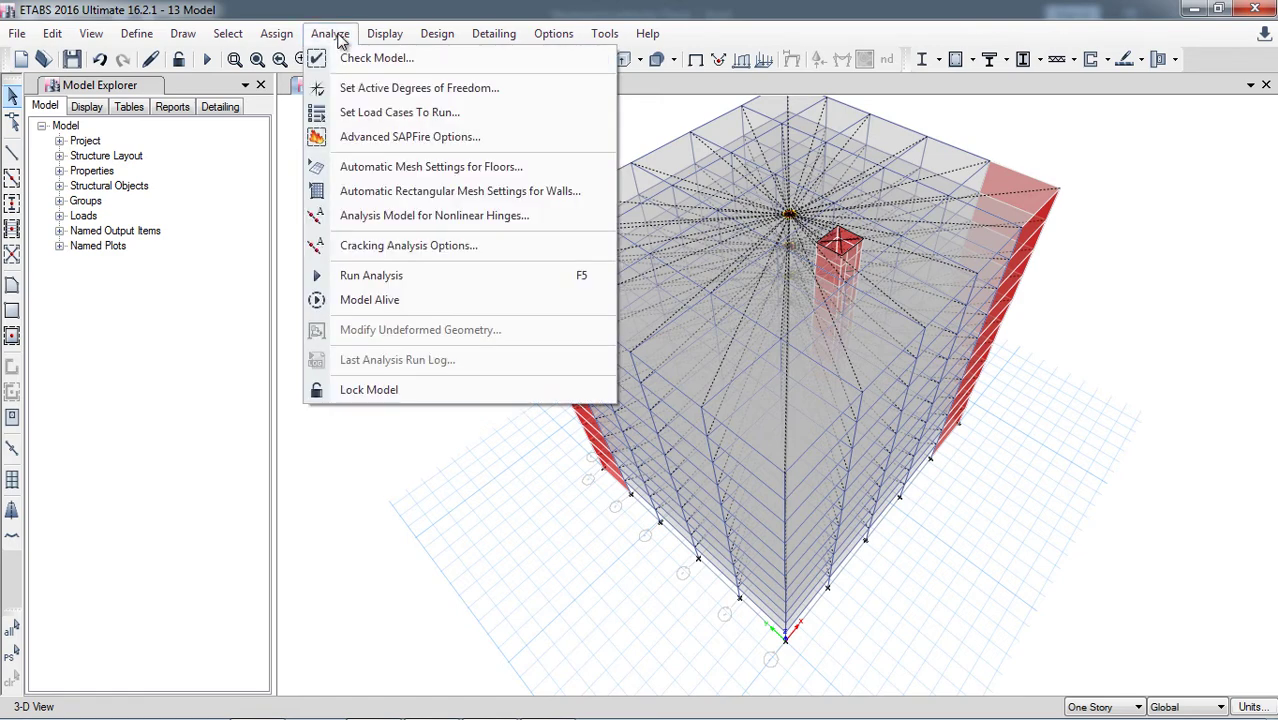
{"action": "left_click", "coordinate": [406, 115]}
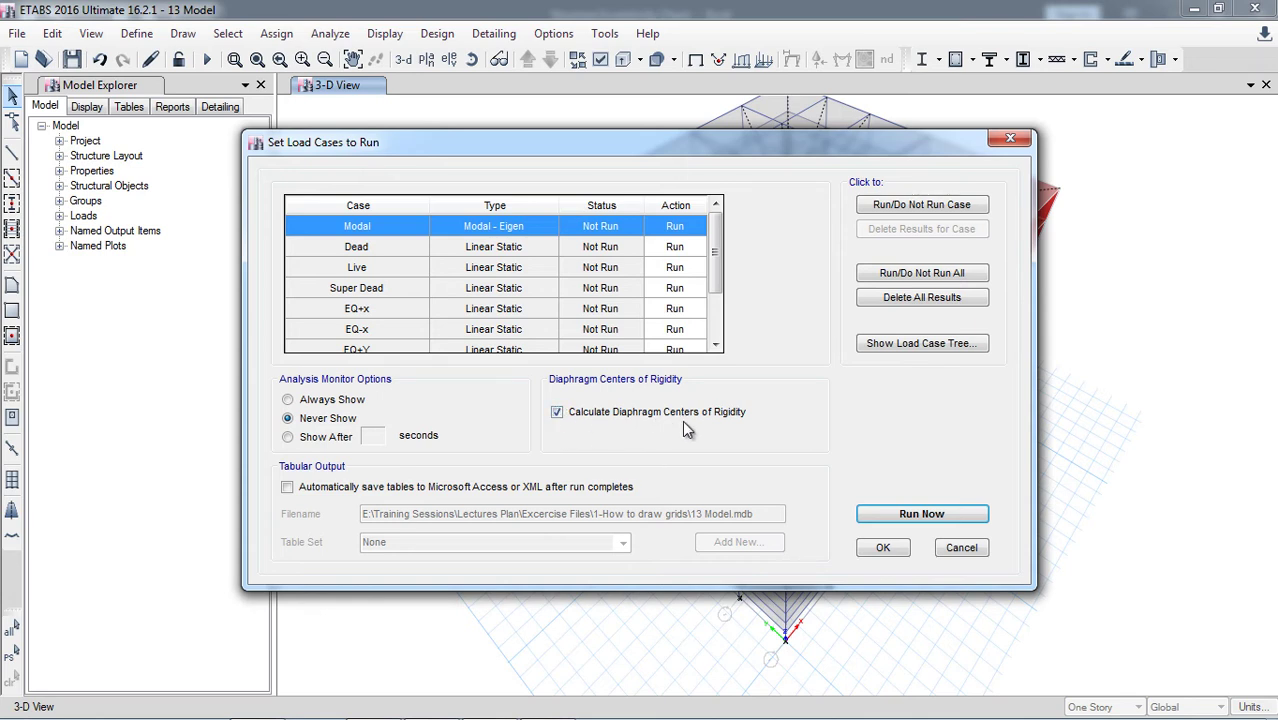
{"action": "left_click_drag", "start_coordinate": [741, 148], "coordinate": [536, 166]}
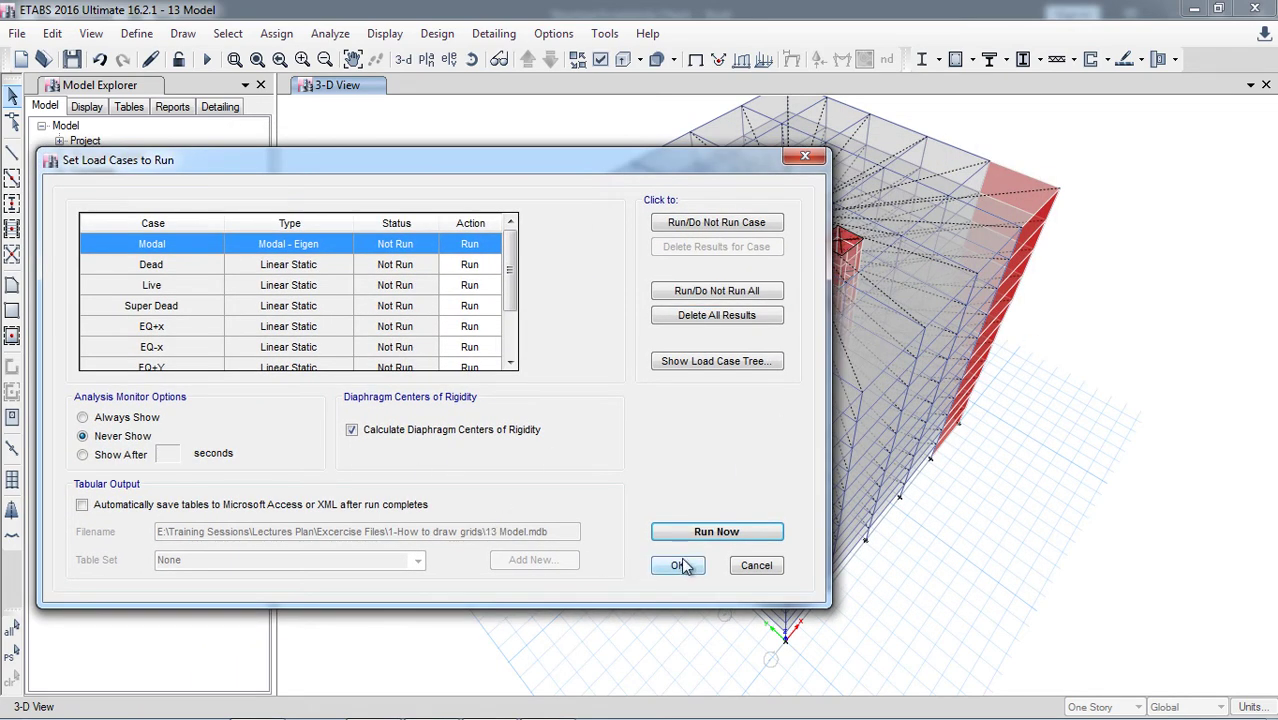
{"action": "left_click", "coordinate": [712, 532]}
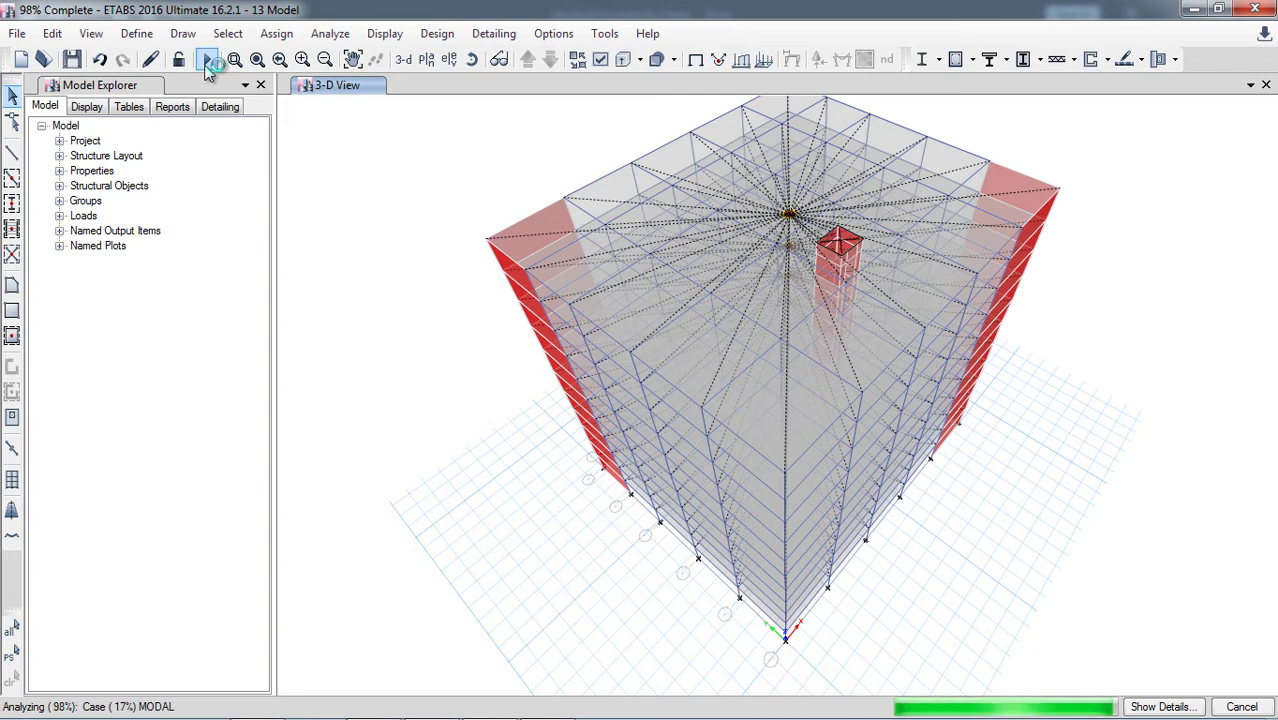
{"action": "left_click", "coordinate": [205, 60]}
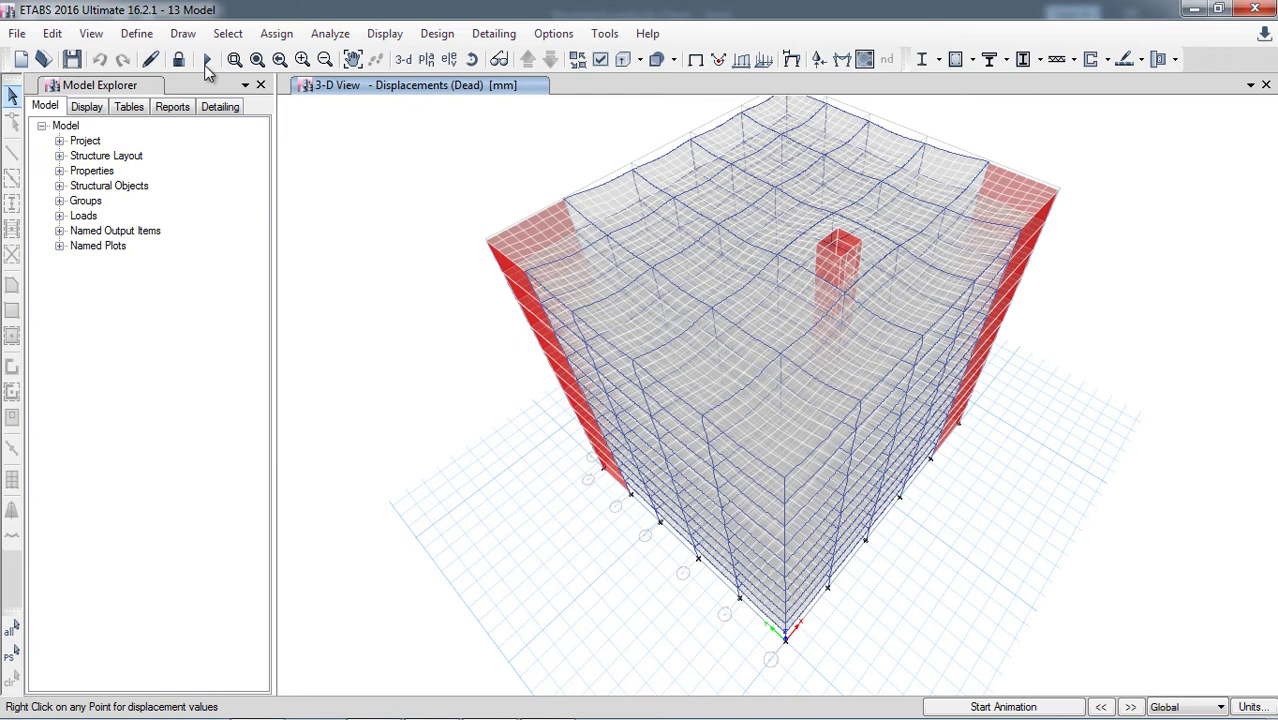
- Open the Centers of Mass and Rigidity table from the structure results and enlarge it to show all stories
{"action": "left_click", "coordinate": [140, 110]}
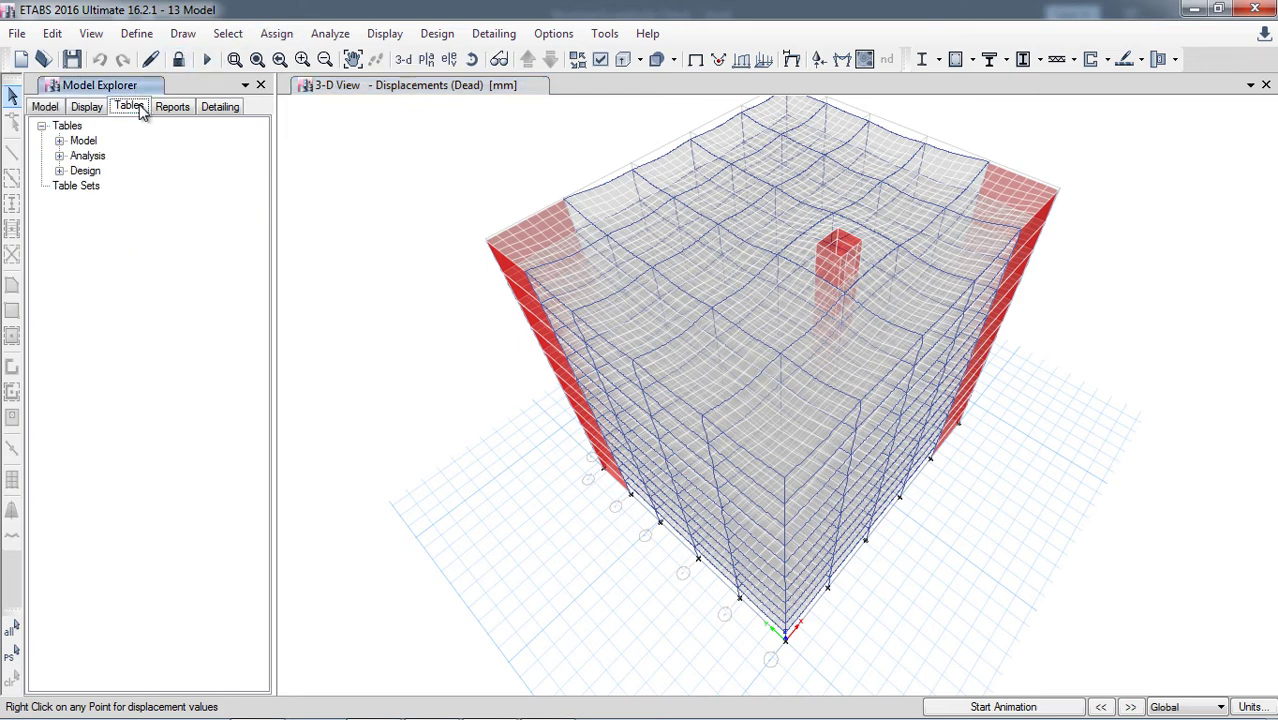
{"action": "left_click", "coordinate": [59, 156]}
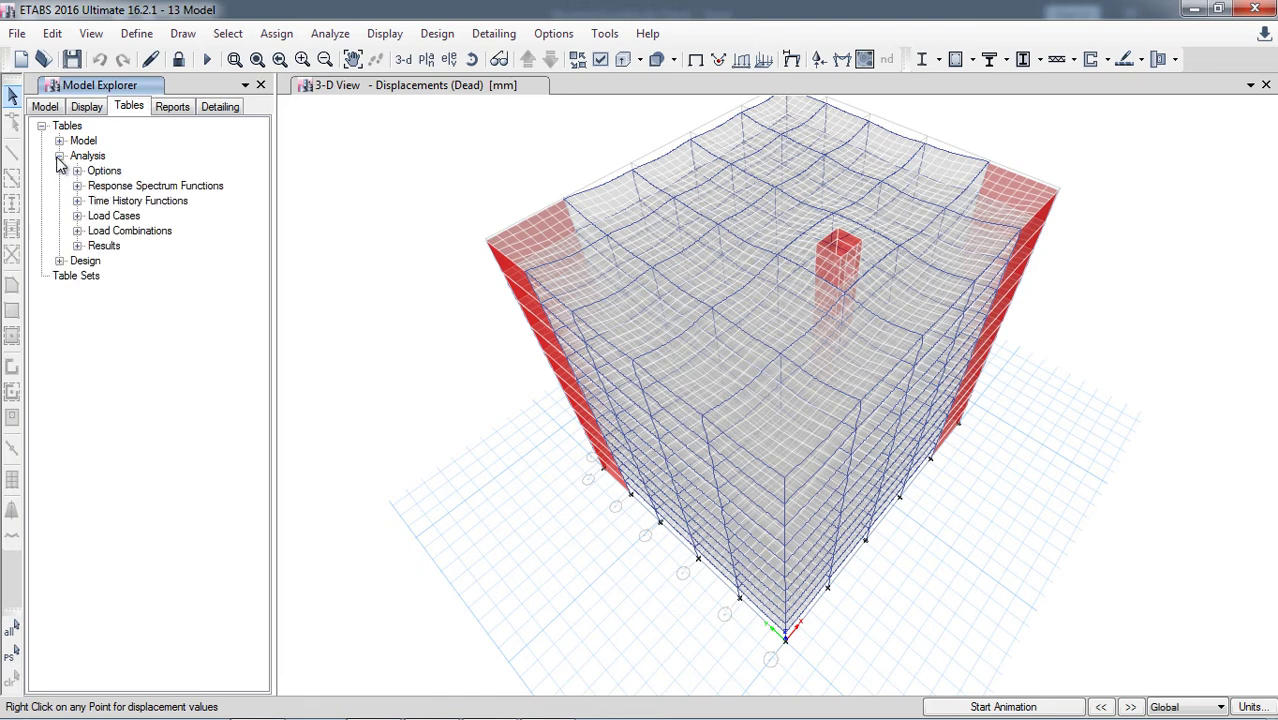
{"action": "left_click", "coordinate": [77, 246]}
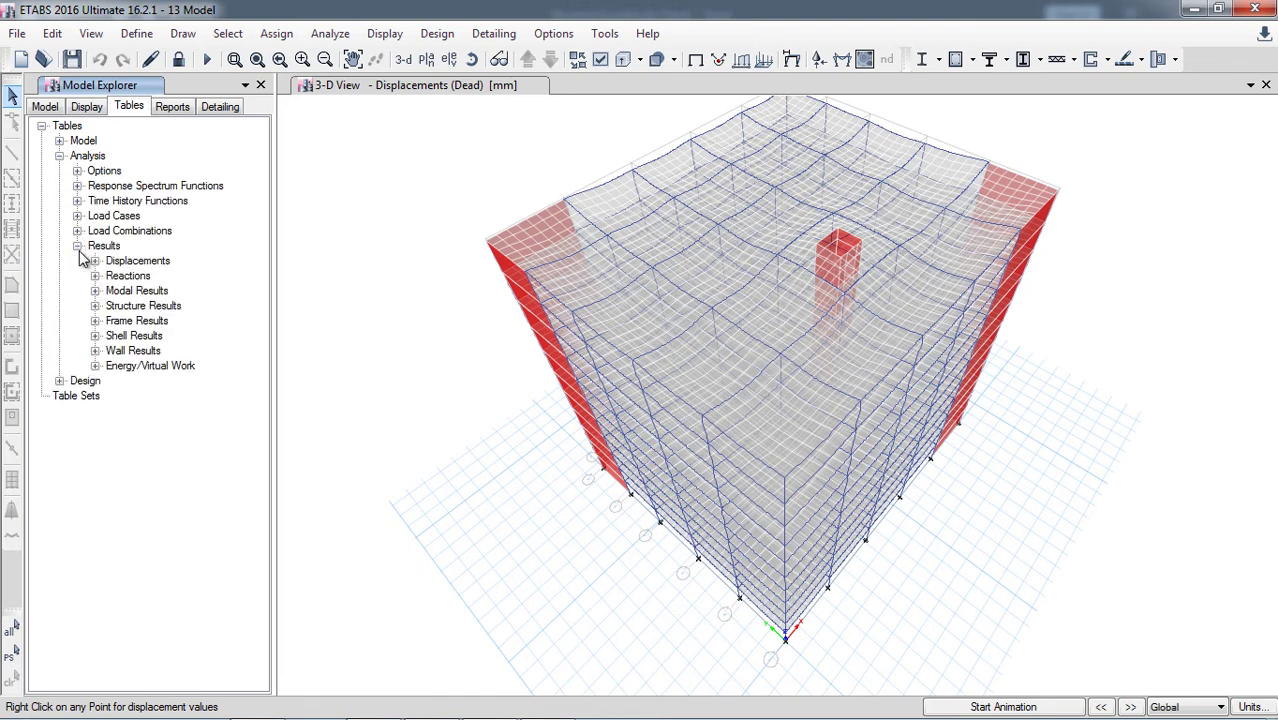
{"action": "left_click", "coordinate": [95, 306]}
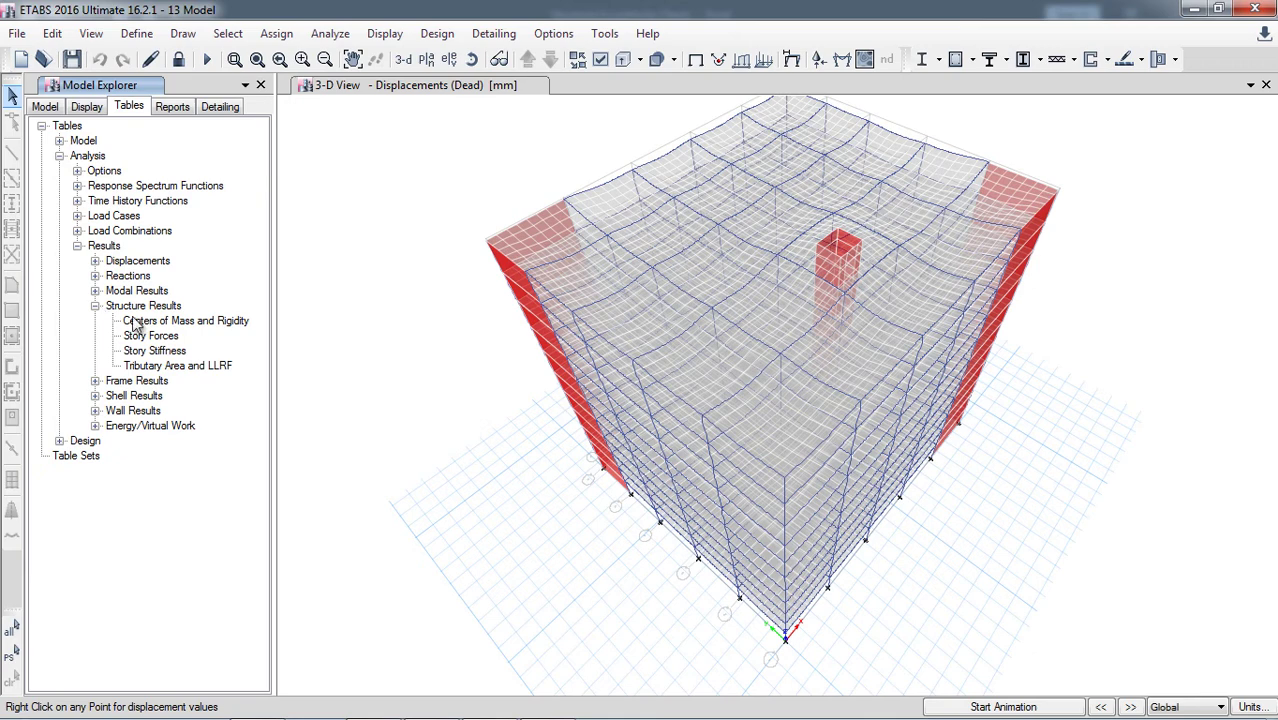
{"action": "double_click", "coordinate": [214, 321]}
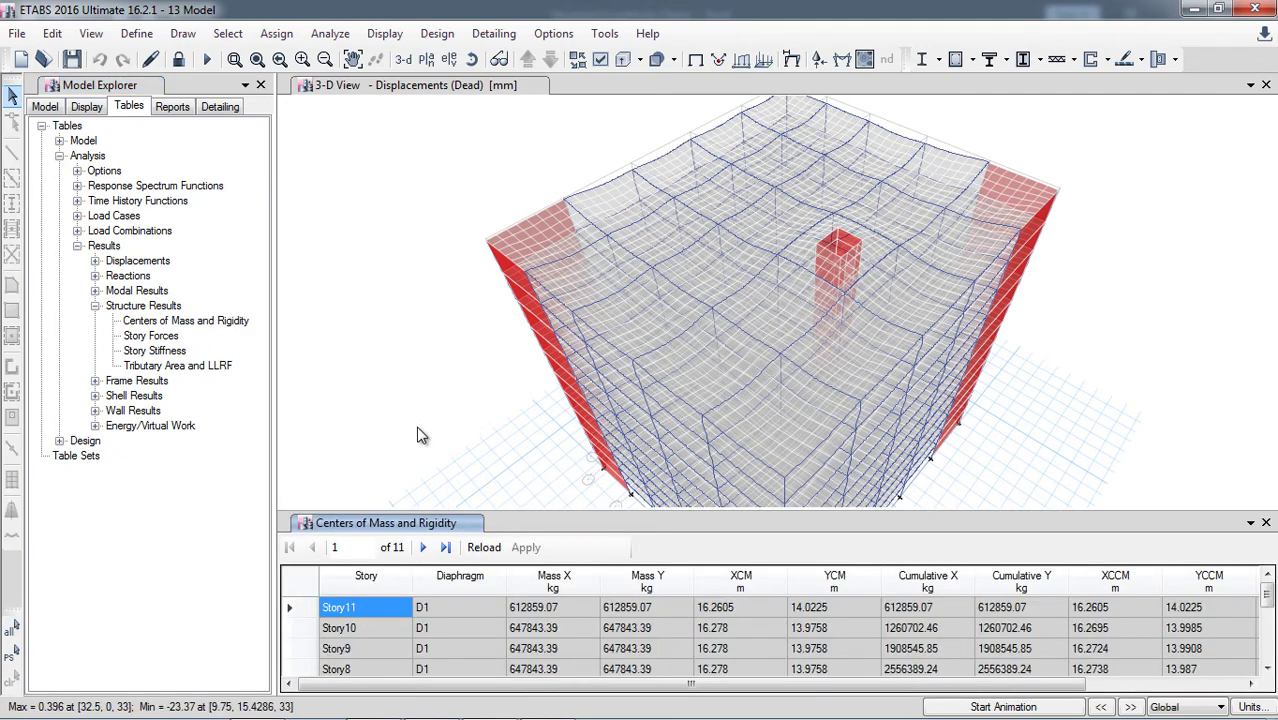
{"action": "left_click_drag", "start_coordinate": [568, 516], "coordinate": [557, 273]}
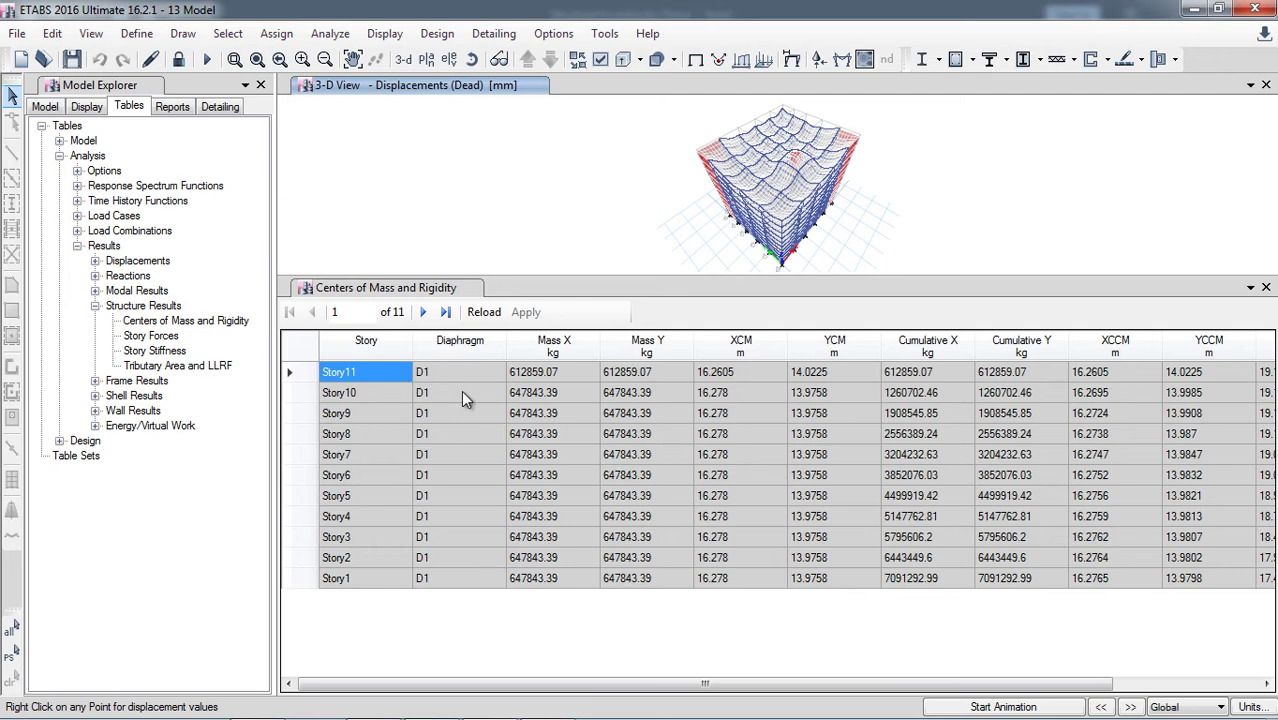
- Examine the center of mass and center of rigidity coordinates of each story in the results table
{"action": "left_click", "coordinate": [552, 372]}
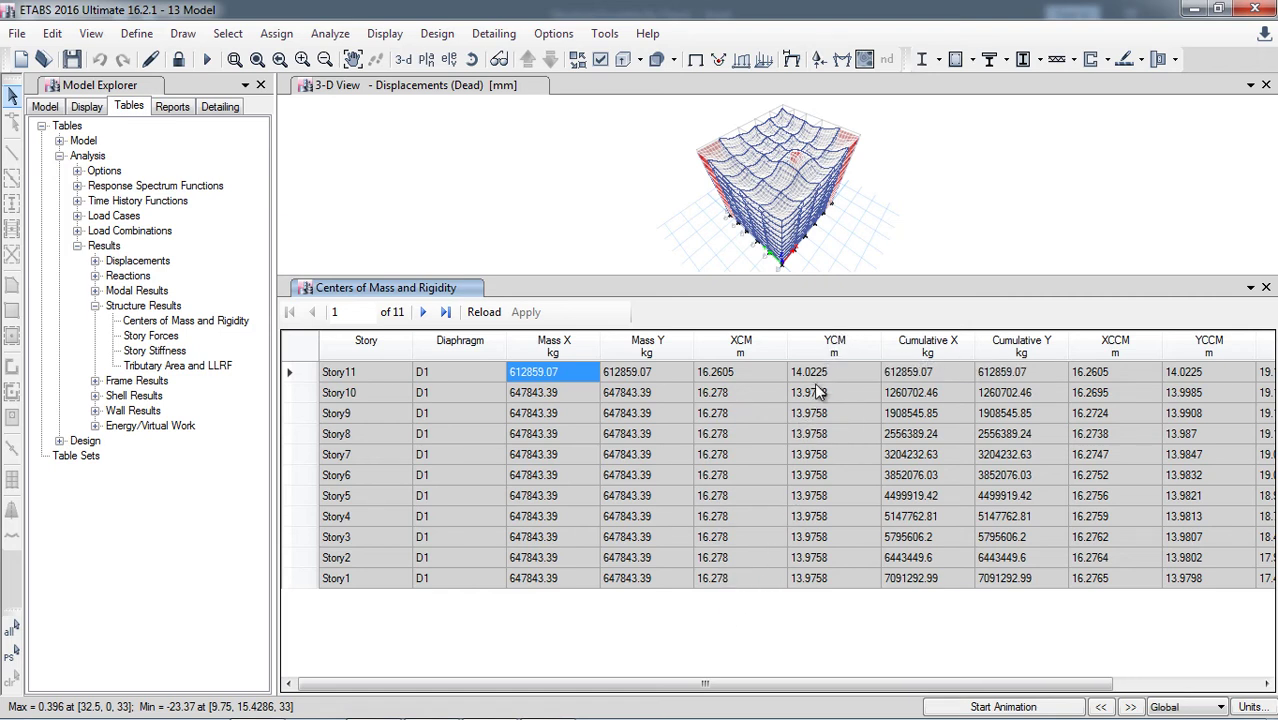
{"action": "left_click_drag", "start_coordinate": [824, 688], "coordinate": [970, 688]}
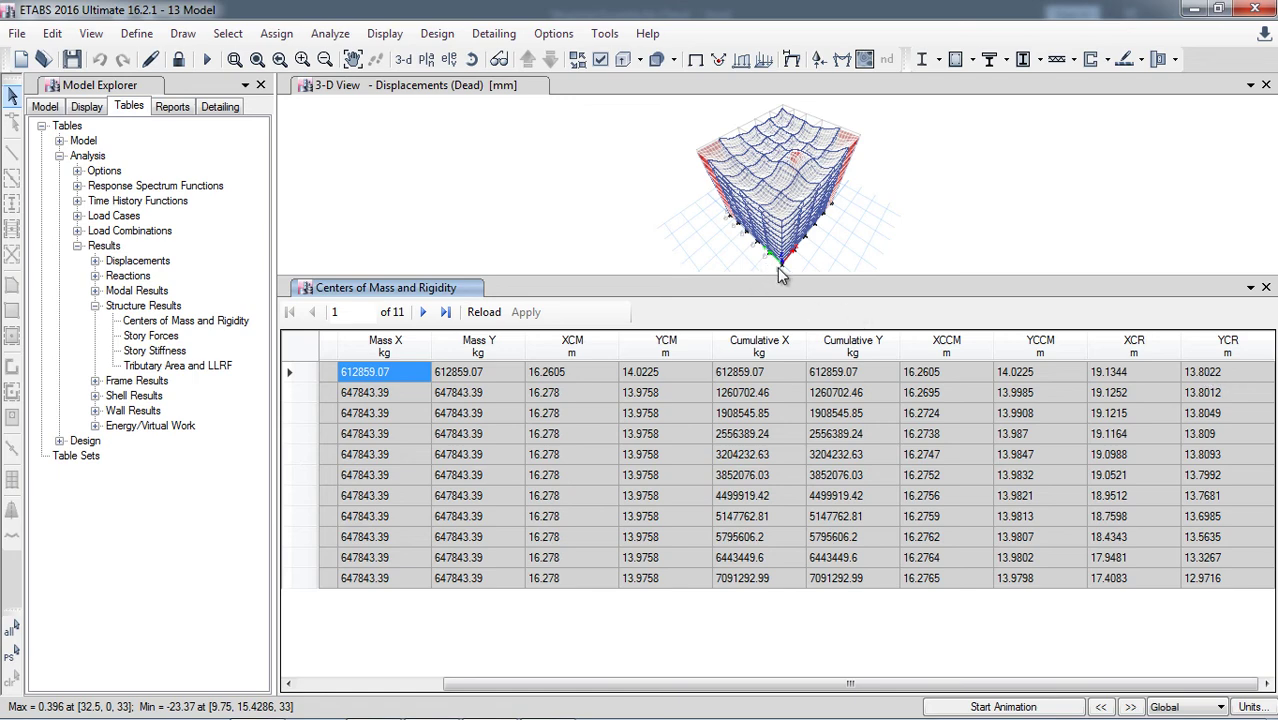
{"action": "mouse_move", "coordinate": [783, 277]}
{"action": "mouse_move", "coordinate": [777, 167]}
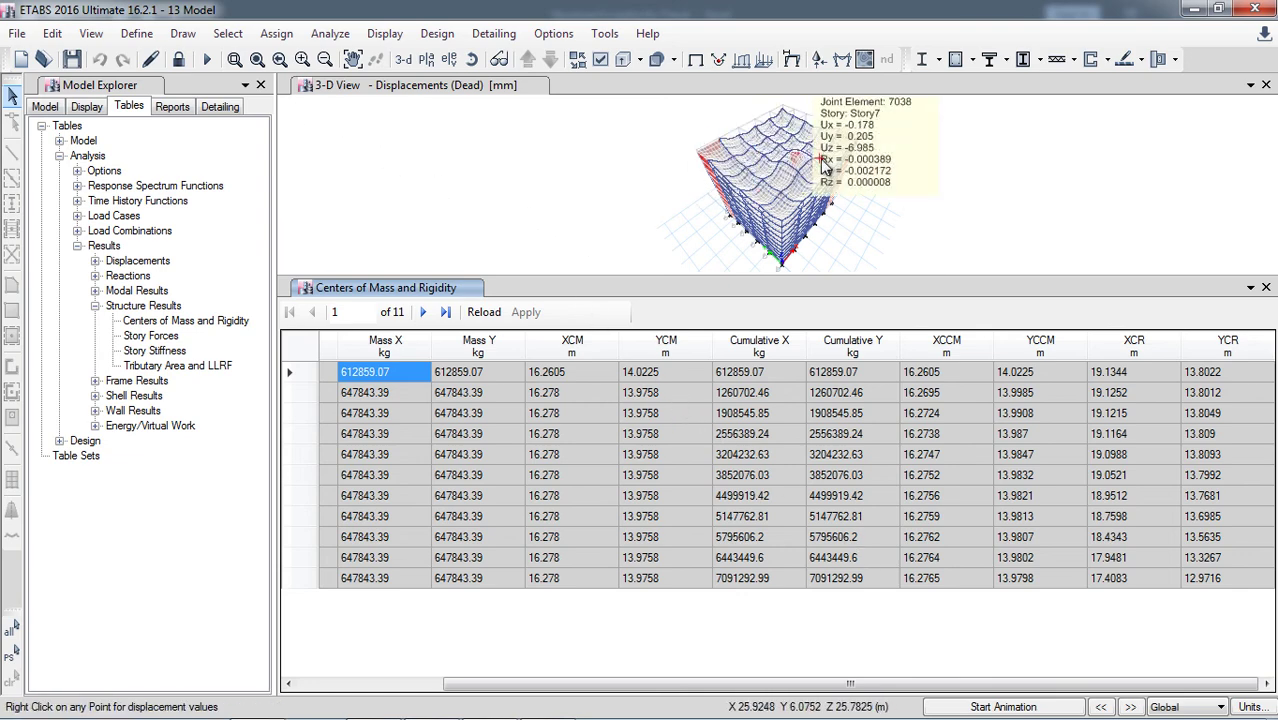
- Check the diaphragm centers of rigidity option in the load cases run settings, leaving them without changes
{"action": "left_click", "coordinate": [321, 36]}
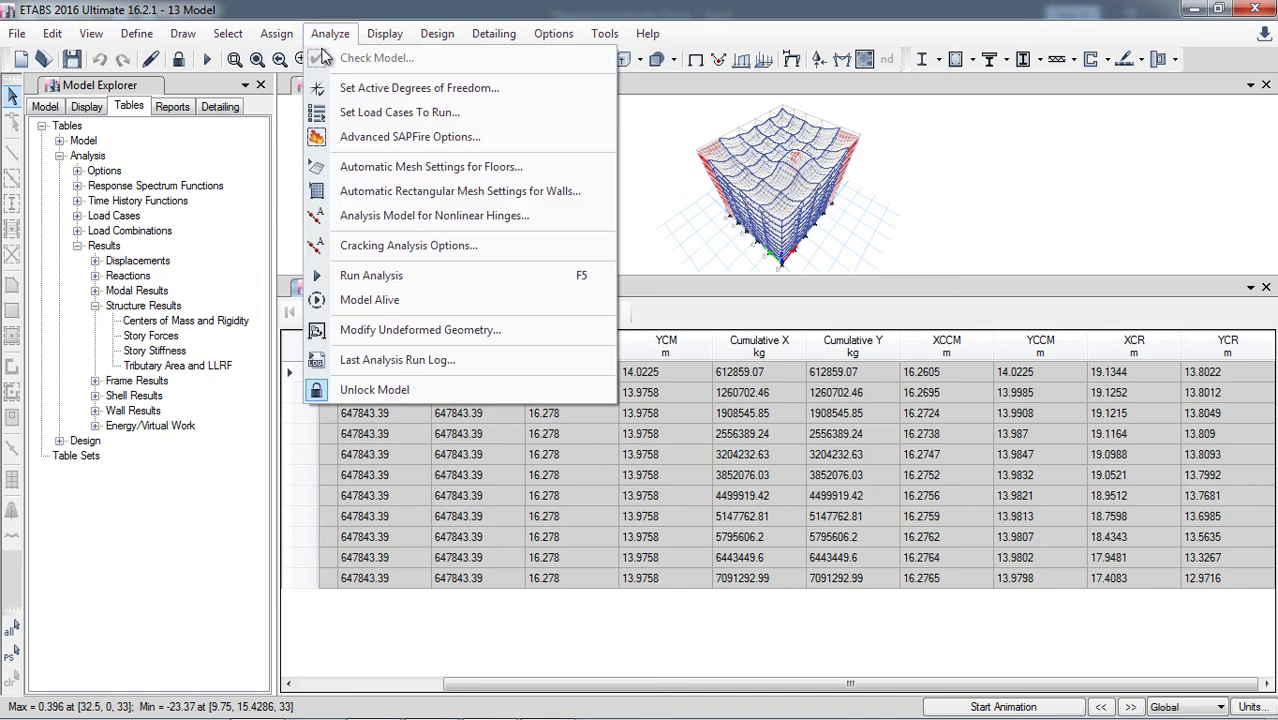
{"action": "left_click", "coordinate": [421, 115]}
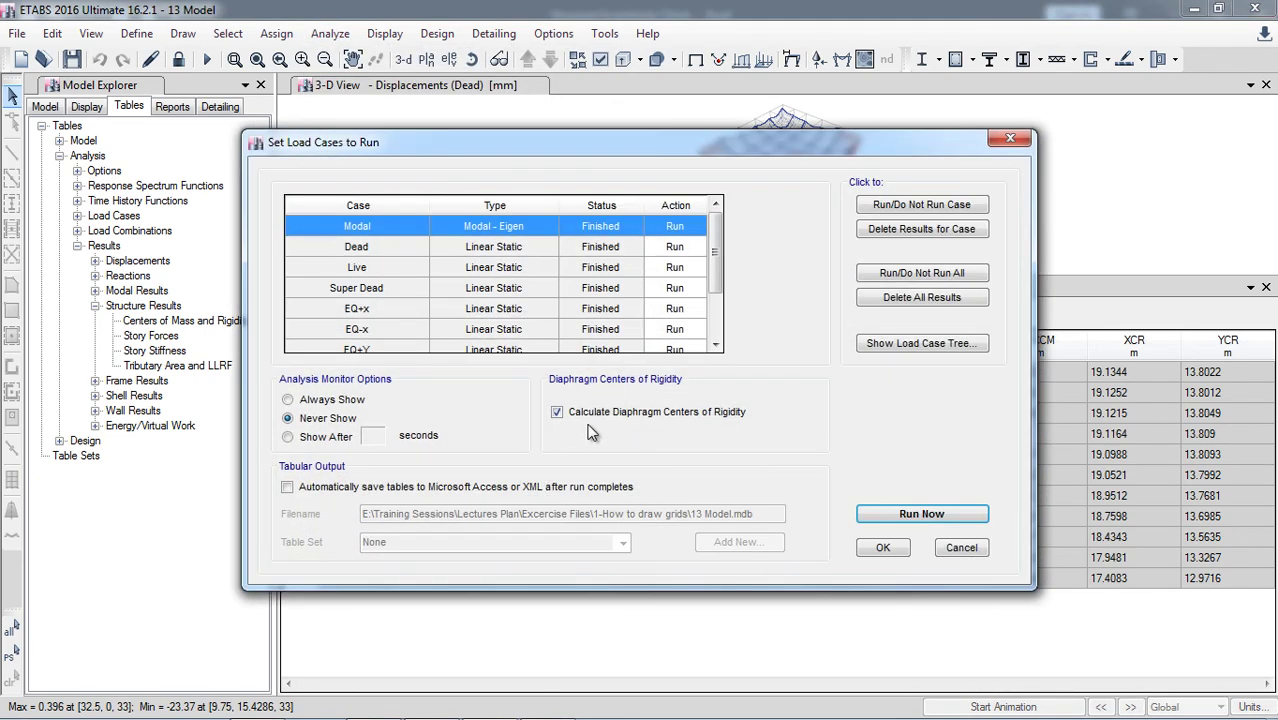
{"action": "left_click", "coordinate": [962, 548]}
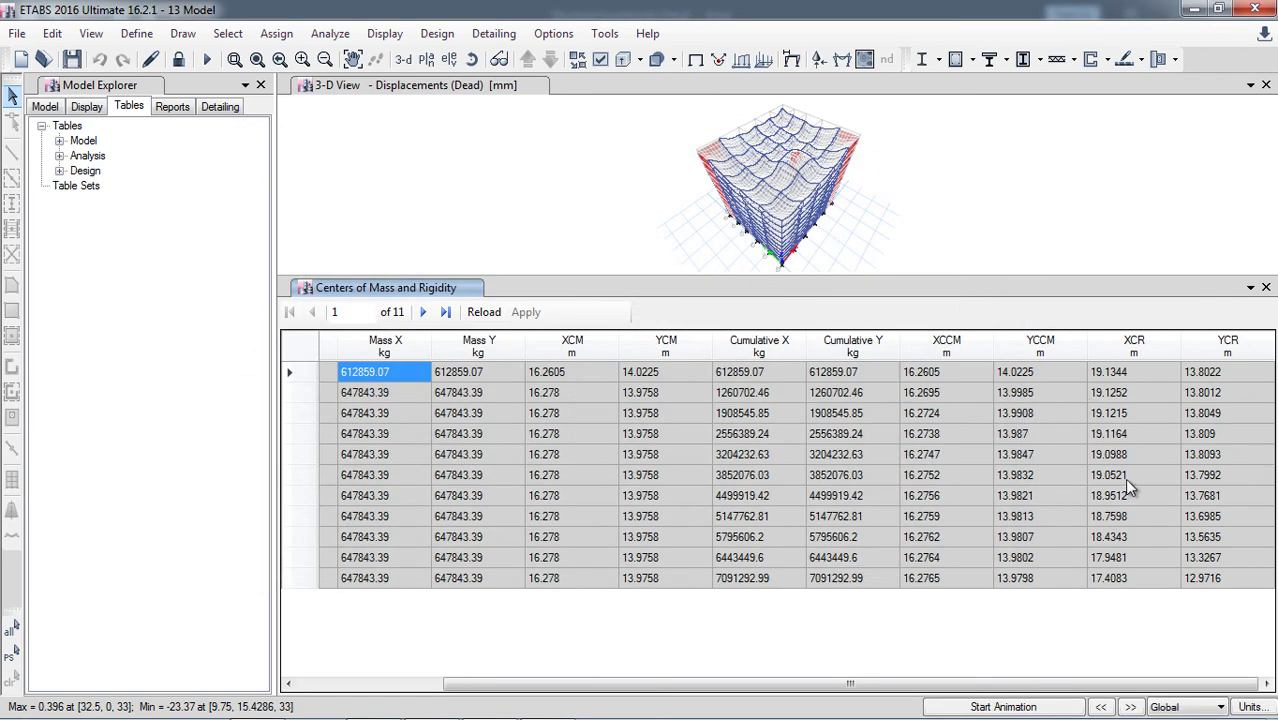